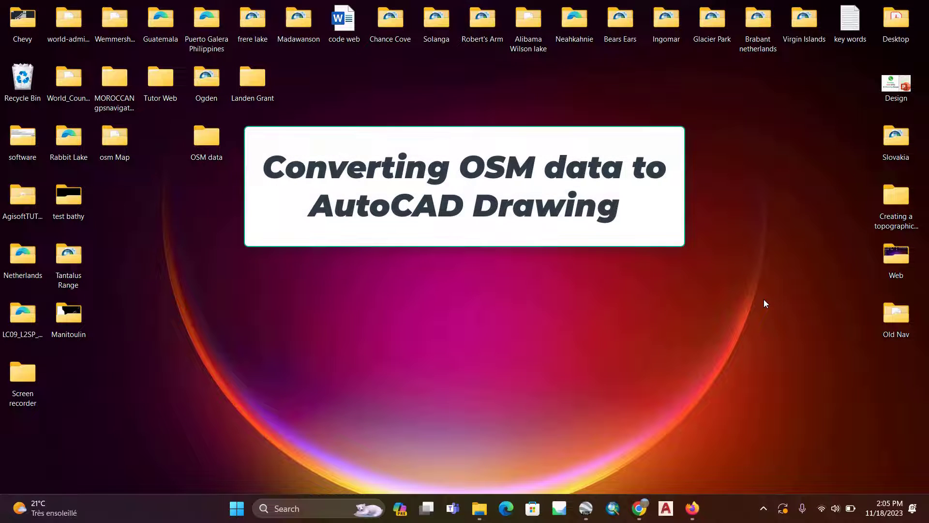
# Step: Restore the Chrome window showing the Google home page
pyautogui.click(639, 508)
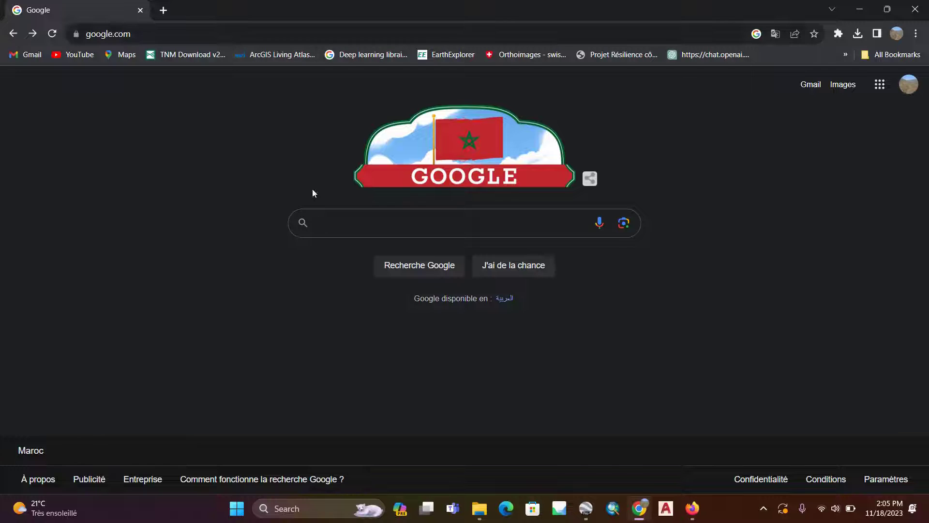
# Step: Search Google for 'openstreetmap' using the autocomplete suggestion
pyautogui.click(345, 225)
pyautogui.write('opent')
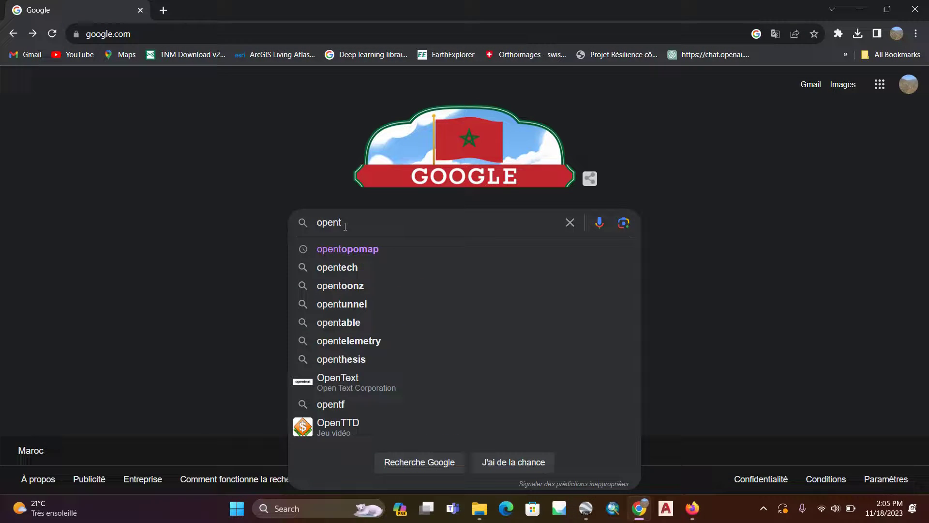
pyautogui.press('BackSpace')
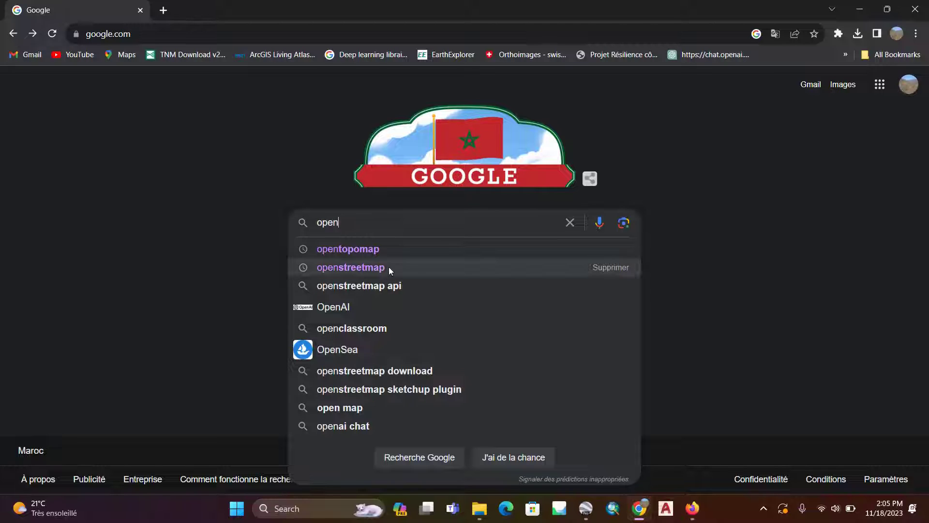
pyautogui.click(422, 269)
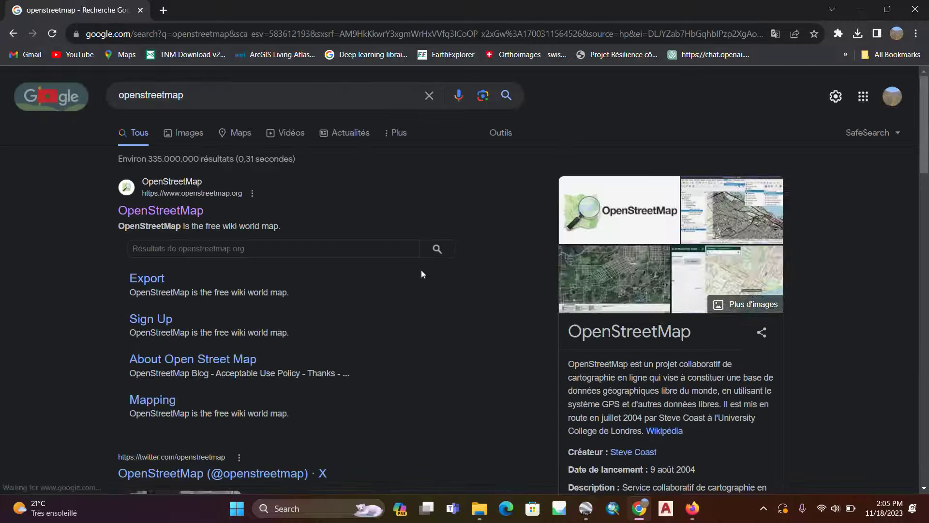
# Step: Open OpenStreetMap and zoom the map to northern Rome around Flaminio and Villa Borghese
pyautogui.click(201, 211)
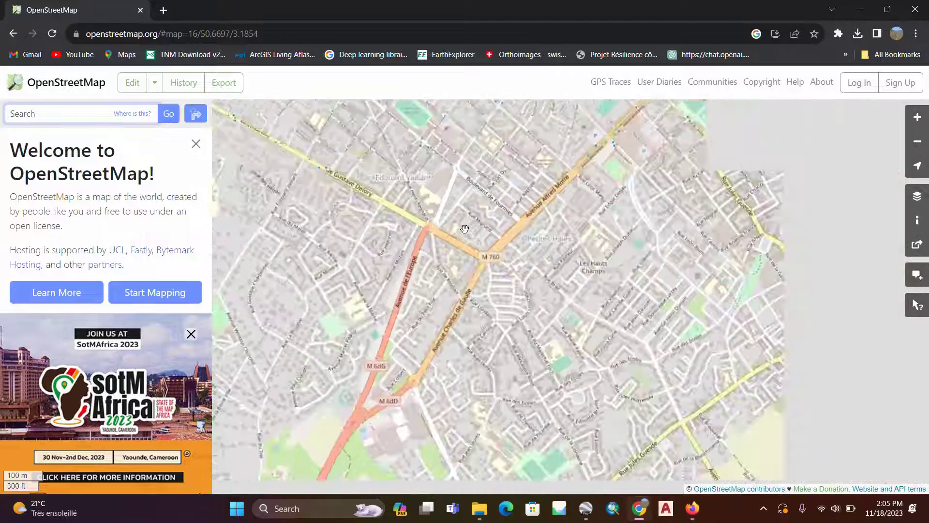
pyautogui.scroll(-3, 465, 230)
pyautogui.scroll(-5, 465, 230)
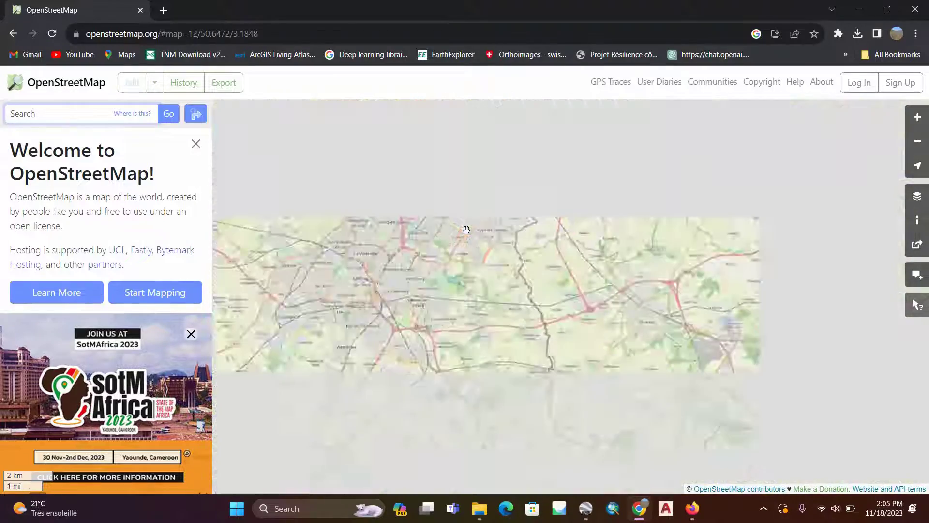
pyautogui.scroll(-2, 465, 229)
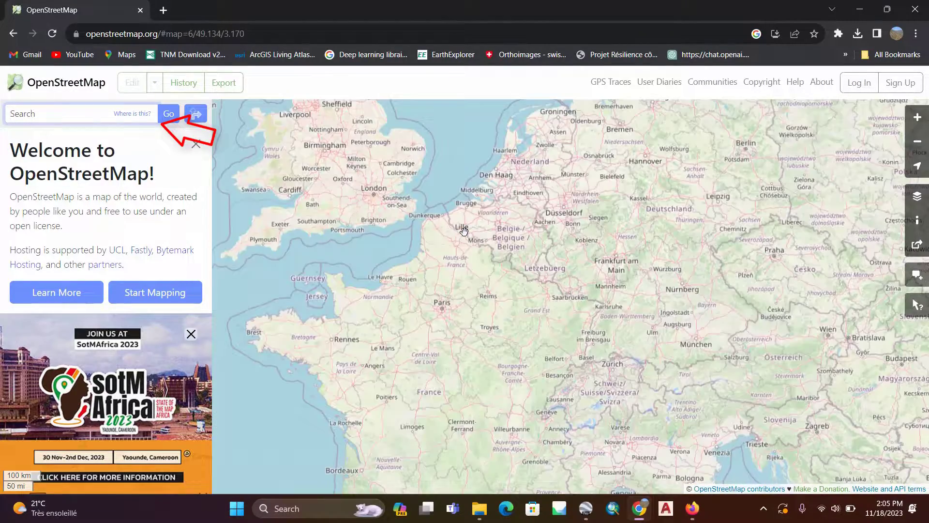
pyautogui.scroll(-2, 464, 231)
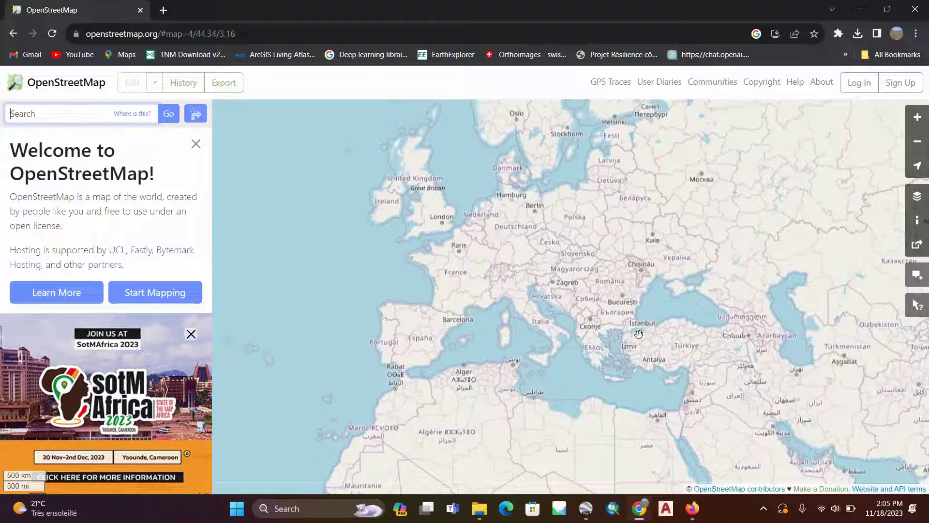
pyautogui.scroll(2, 554, 336)
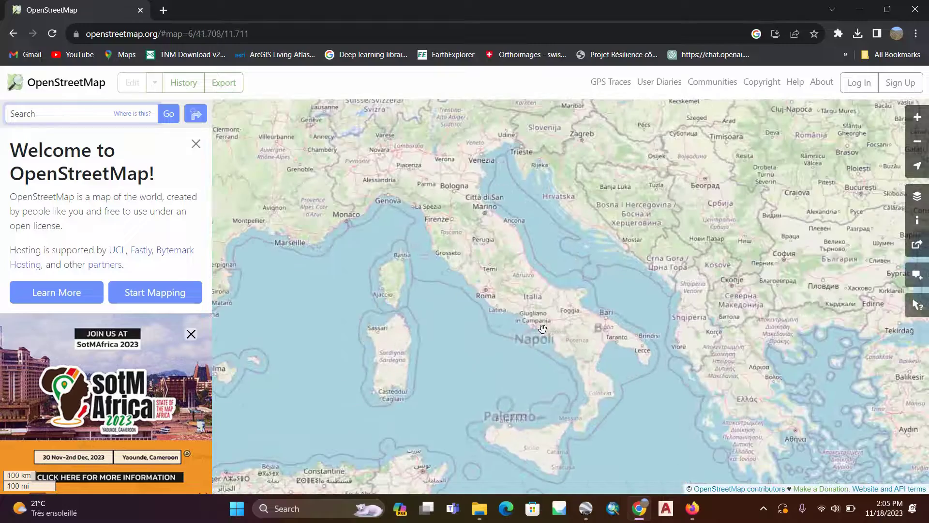
pyautogui.scroll(6, 502, 284)
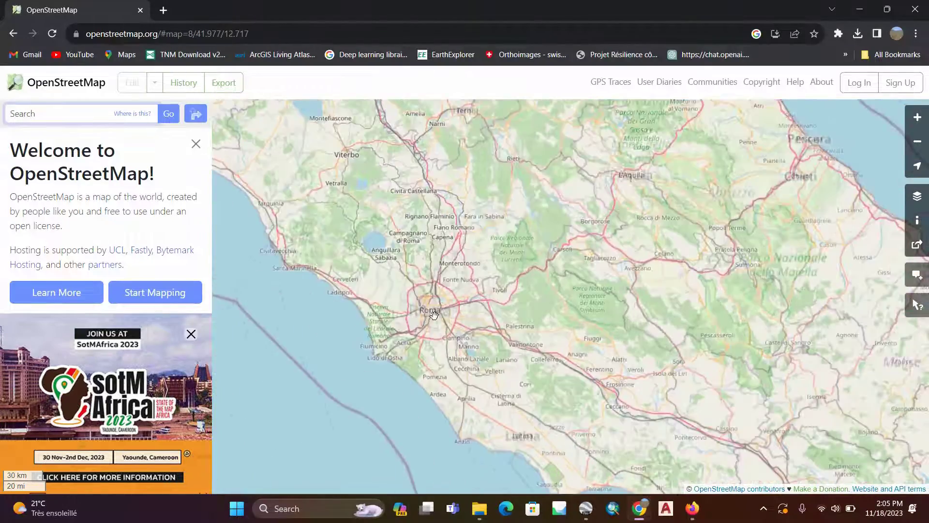
pyautogui.scroll(1, 426, 245)
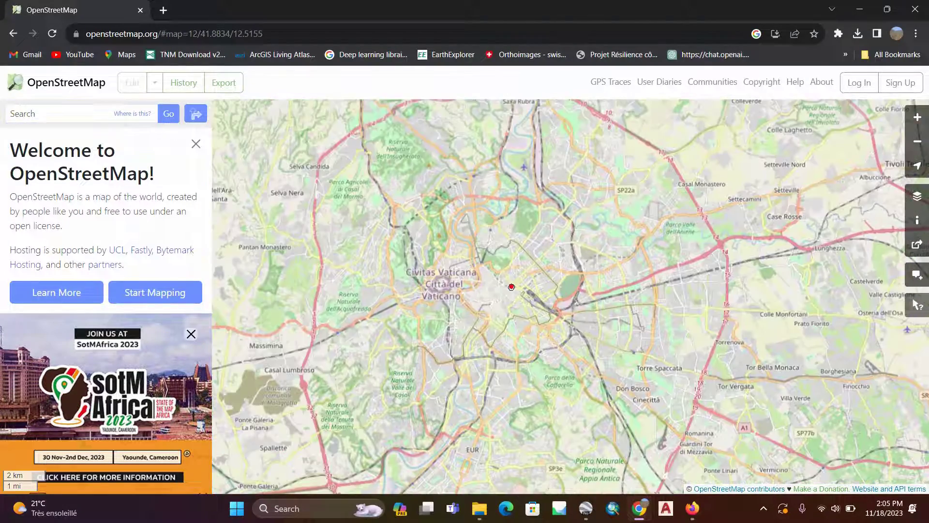
pyautogui.scroll(1, 491, 235)
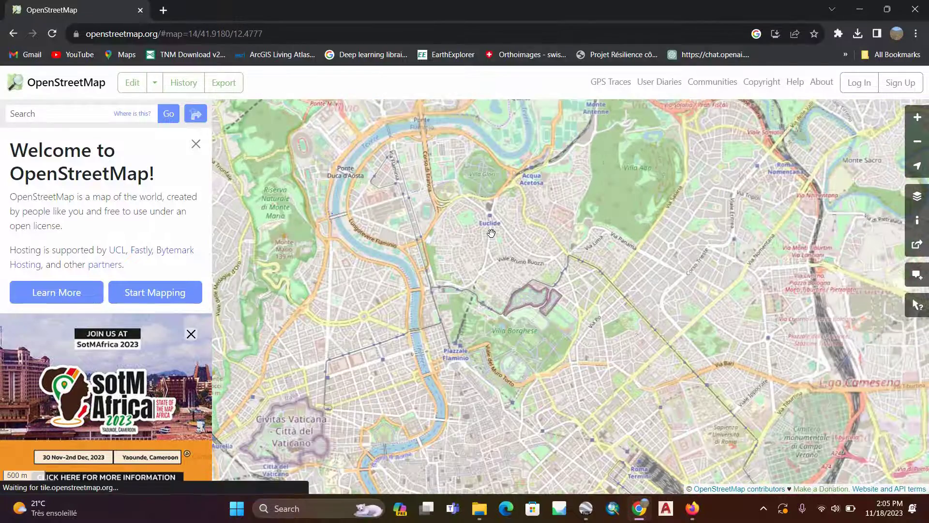
pyautogui.scroll(1, 558, 249)
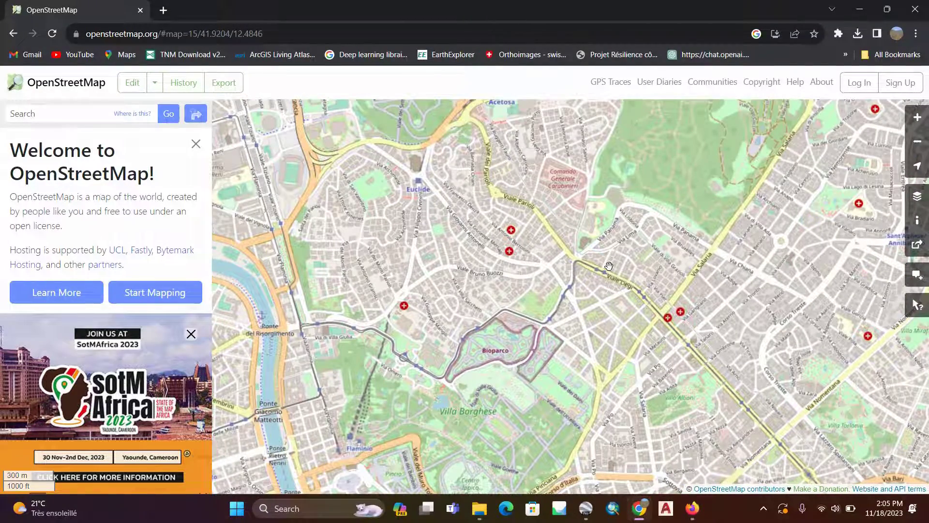
pyautogui.scroll(1, 607, 266)
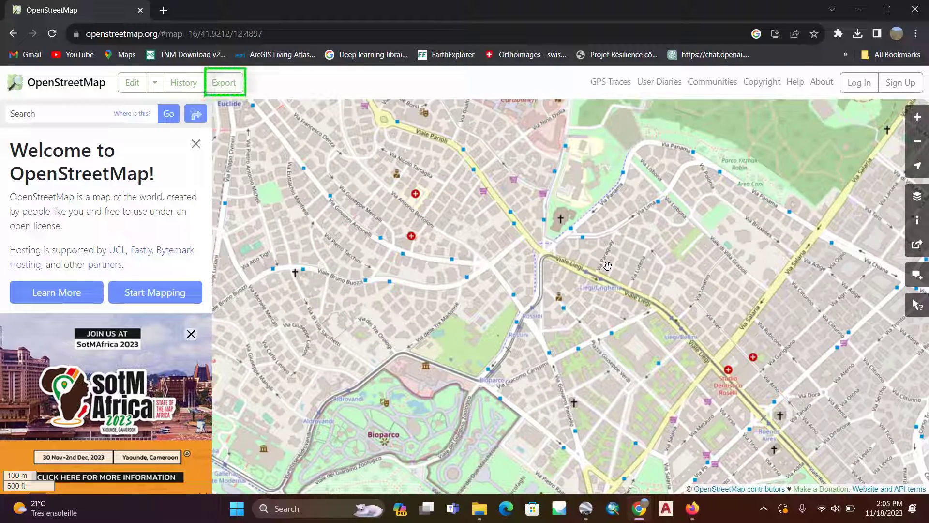
pyautogui.scroll(-1, 772, 384)
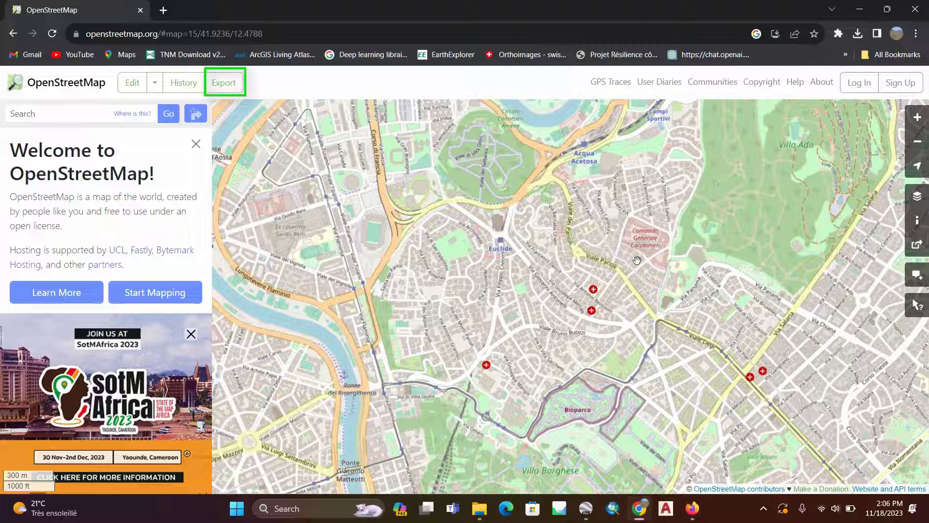
# Step: Open the Export panel and review bounds 41.9340 N, 41.9132 S, 12.4458 W, 12.4967 E
pyautogui.click(233, 83)
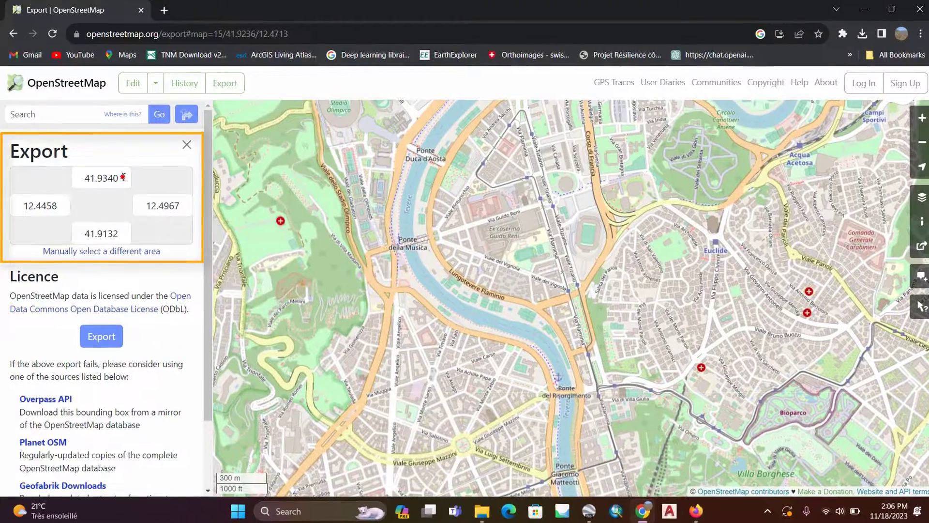
pyautogui.click(114, 181)
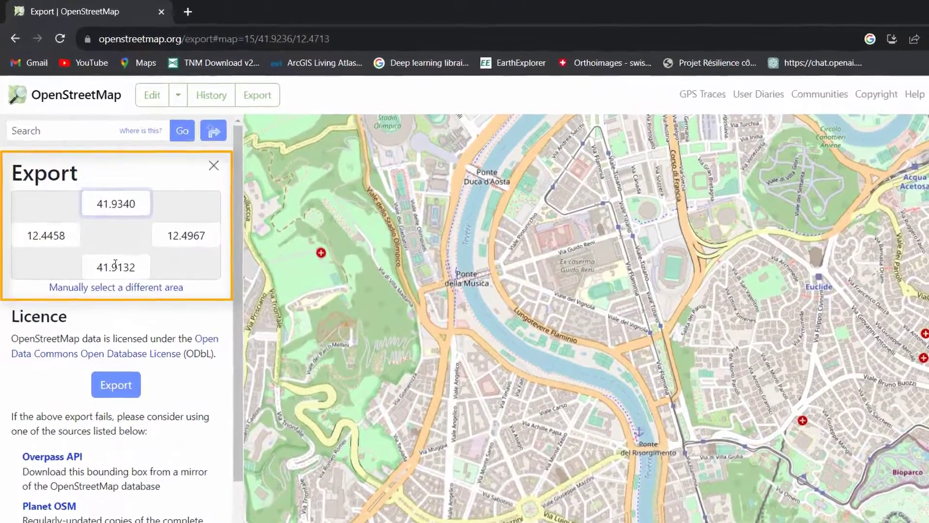
pyautogui.click(102, 238)
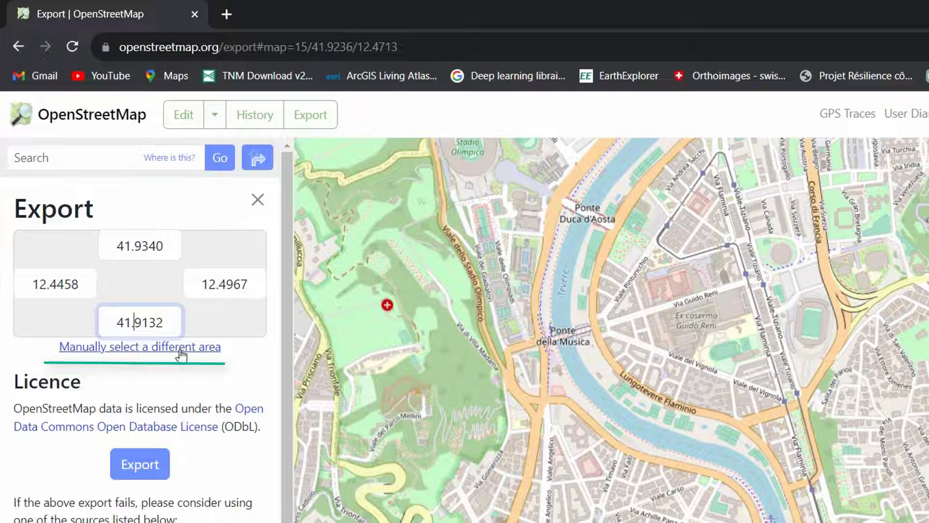
# Step: Draw a custom export box with bounds 41.9335 N, 41.9163 S, 12.4563 W, 12.4923 E
pyautogui.click(155, 351)
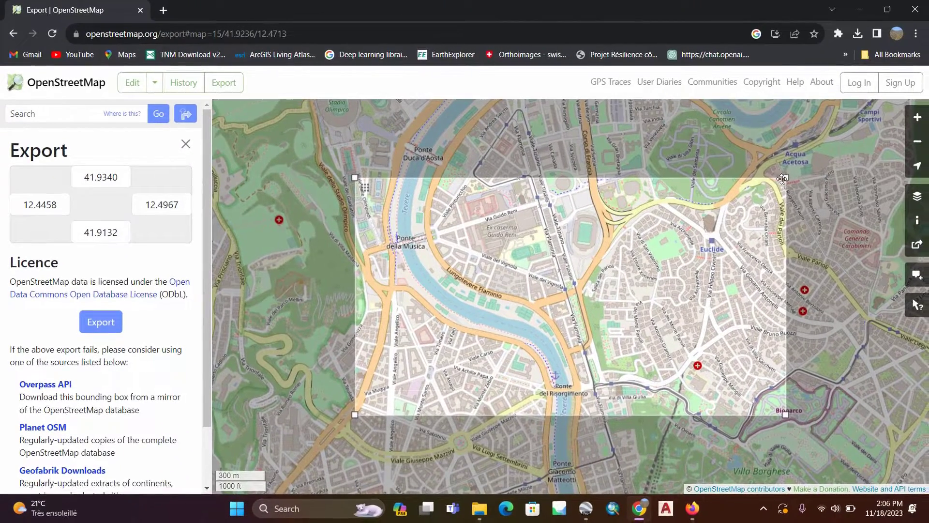
pyautogui.moveTo(784, 178); pyautogui.dragTo(861, 114)
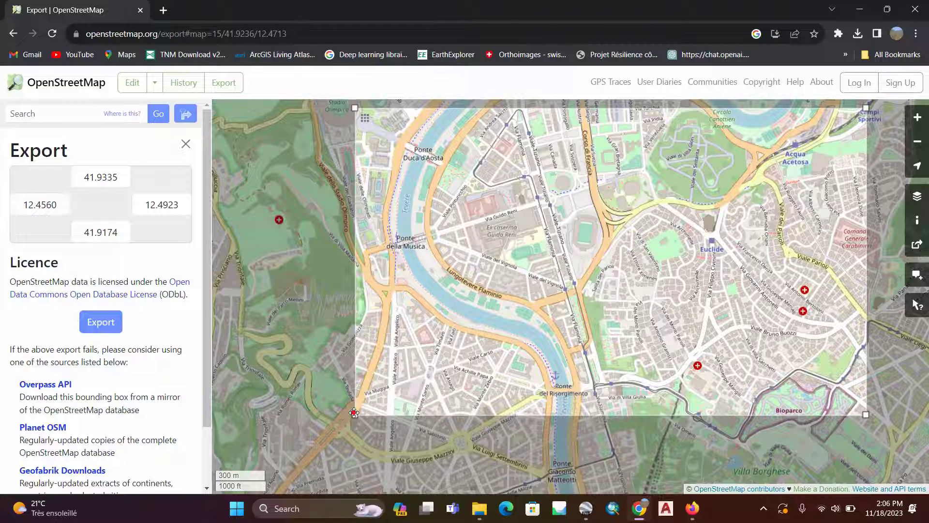
pyautogui.moveTo(353, 412); pyautogui.dragTo(358, 435)
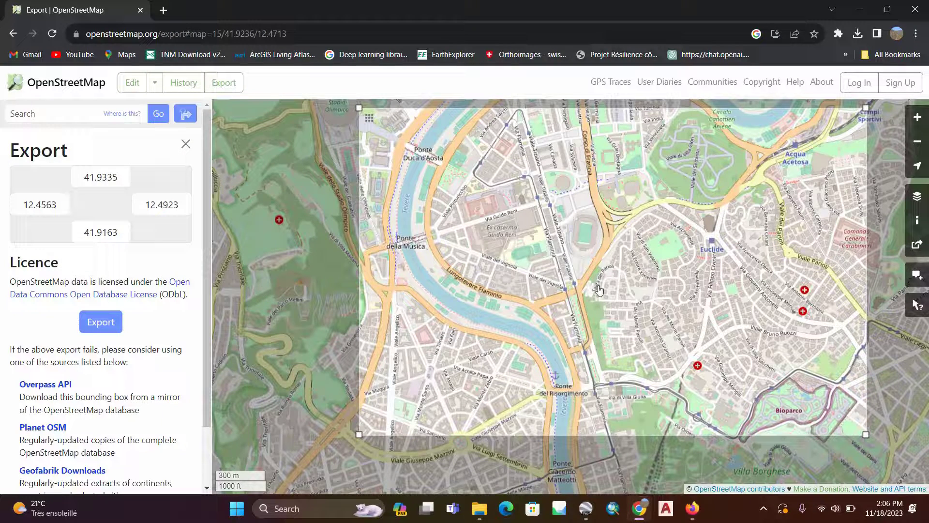
pyautogui.moveTo(660, 262); pyautogui.dragTo(589, 279)
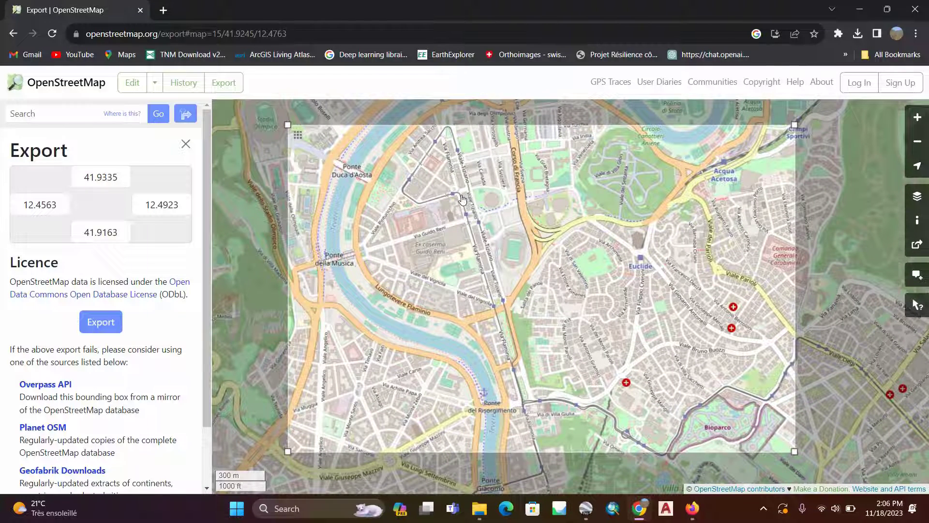
pyautogui.click(109, 322)
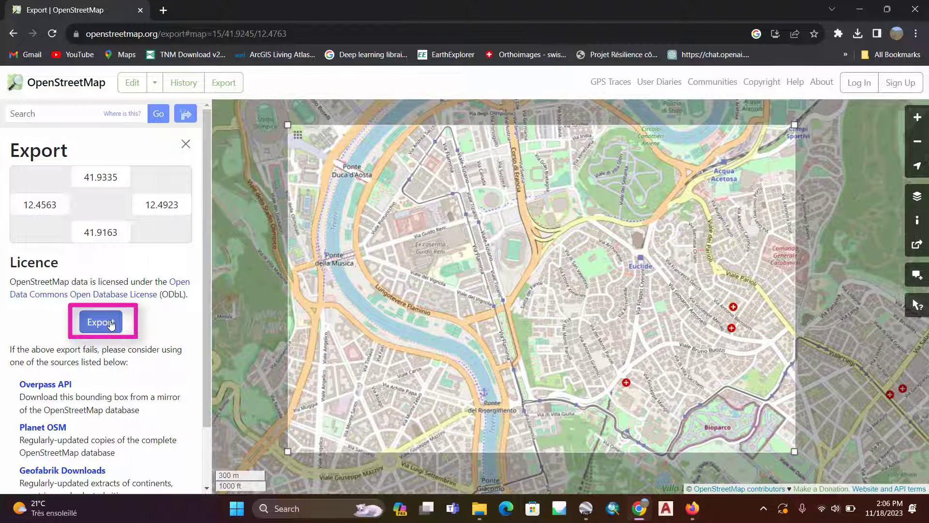
# Step: Export the area as map.osm (13.2 MB) and show it in the OSM data folder
pyautogui.click(110, 322)
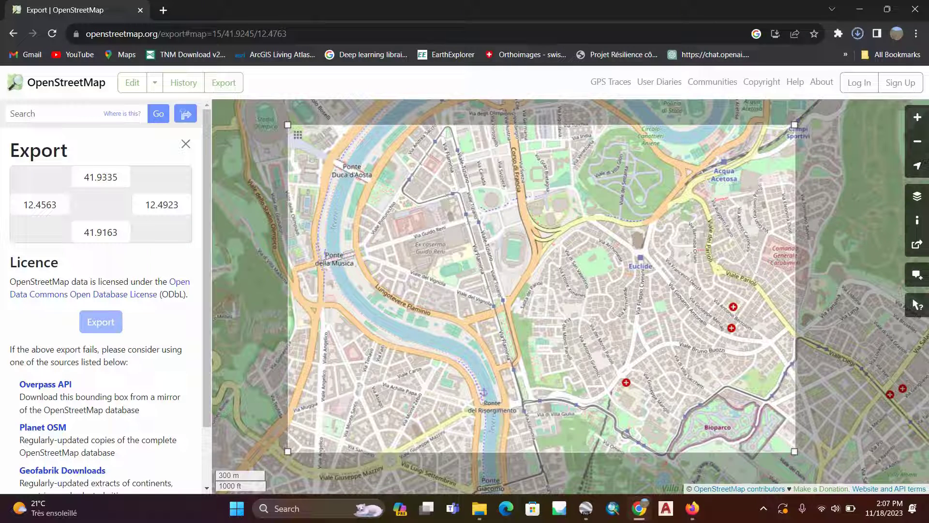
pyautogui.click(858, 34)
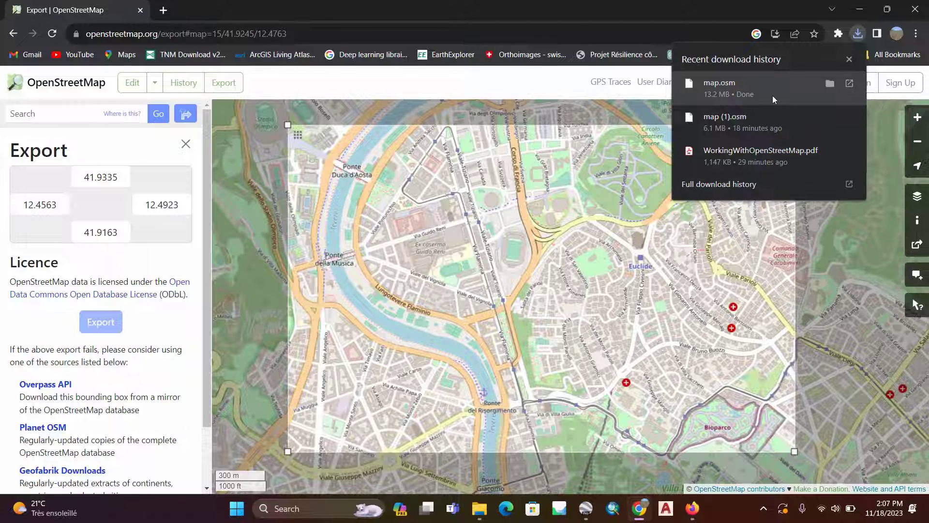
pyautogui.click(829, 84)
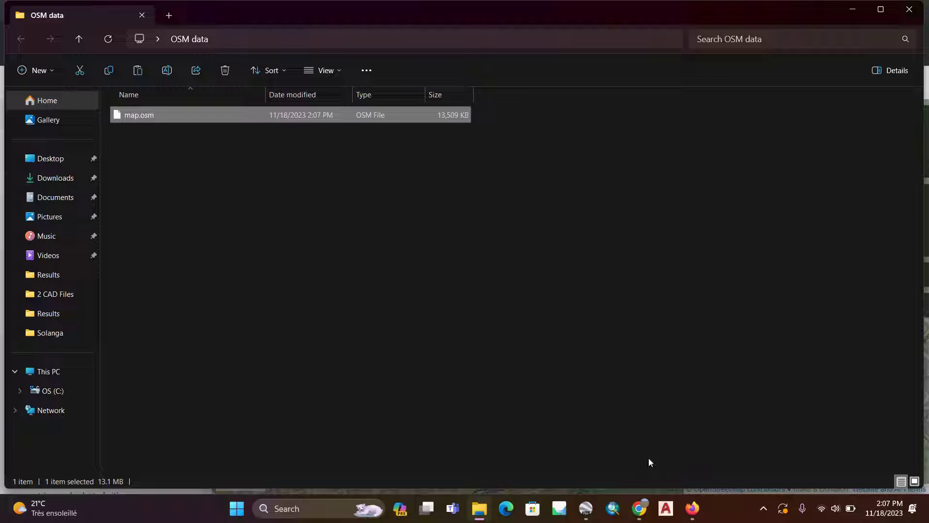
# Step: Launch AutoCAD 2021 from the taskbar
pyautogui.click(665, 516)
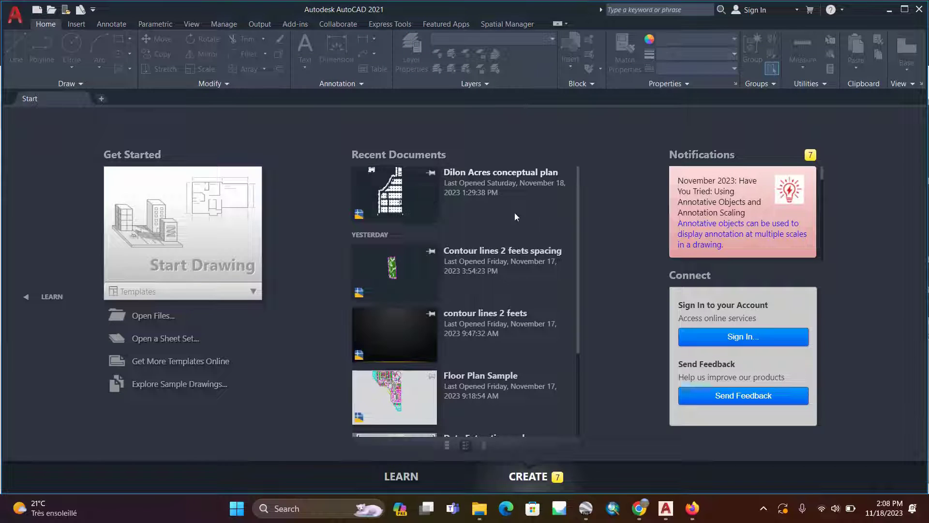
# Step: Start a new blank drawing, Drawing1, and close the Layer Properties Manager
pyautogui.click(211, 239)
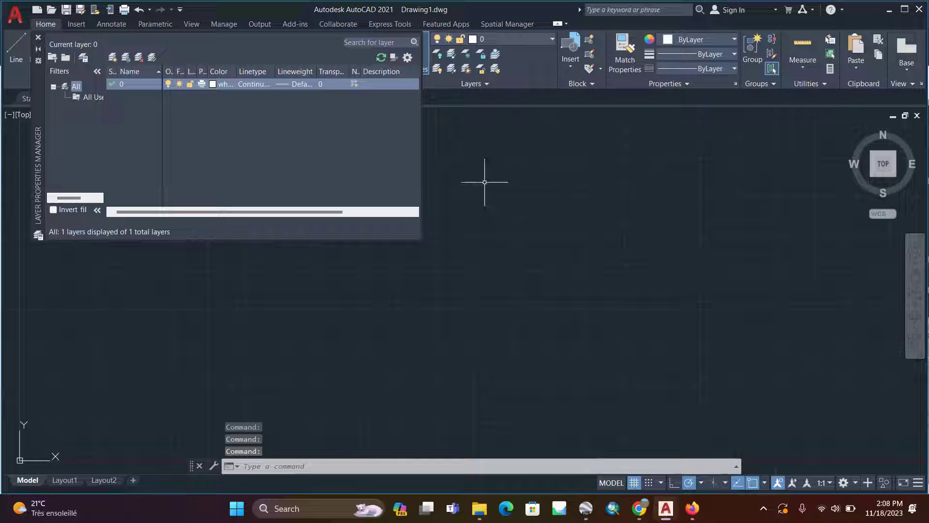
pyautogui.click(39, 37)
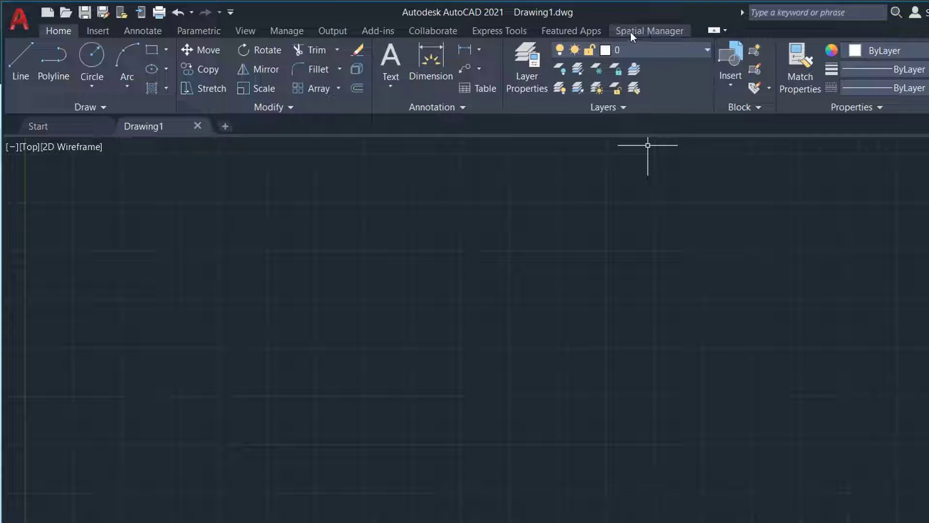
# Step: Open Spatial Manager's Import wizard from its ribbon tab
pyautogui.click(652, 32)
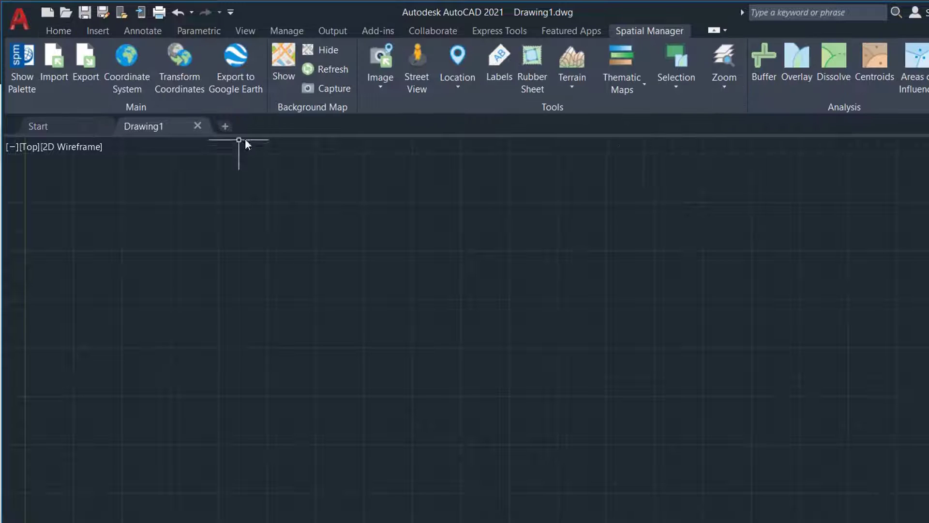
pyautogui.click(56, 91)
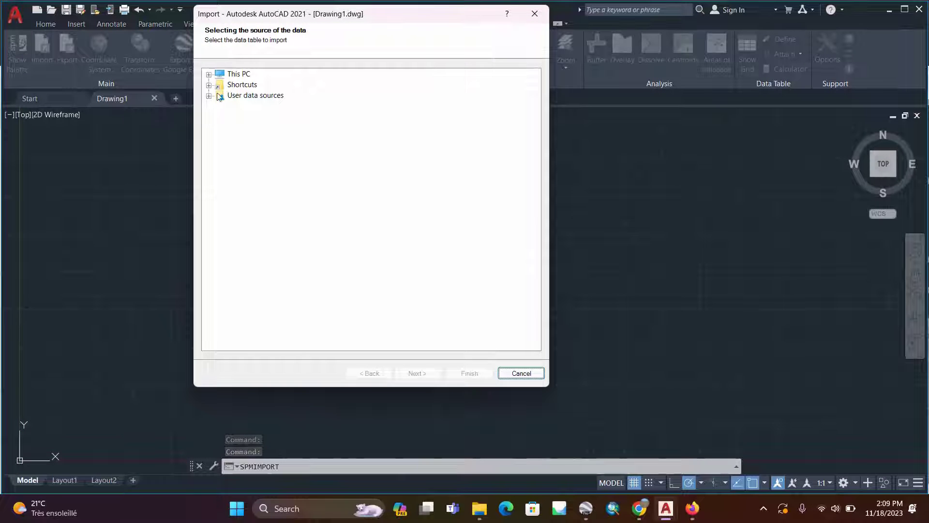
# Step: Choose map.osm in This PC > Desktop > OSM data as the import source
pyautogui.click(238, 73)
pyautogui.click(209, 75)
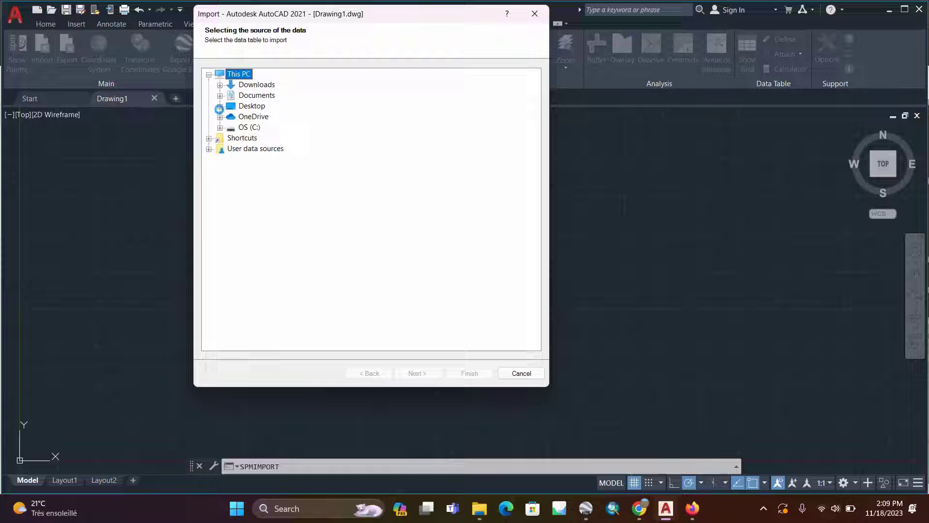
pyautogui.click(220, 107)
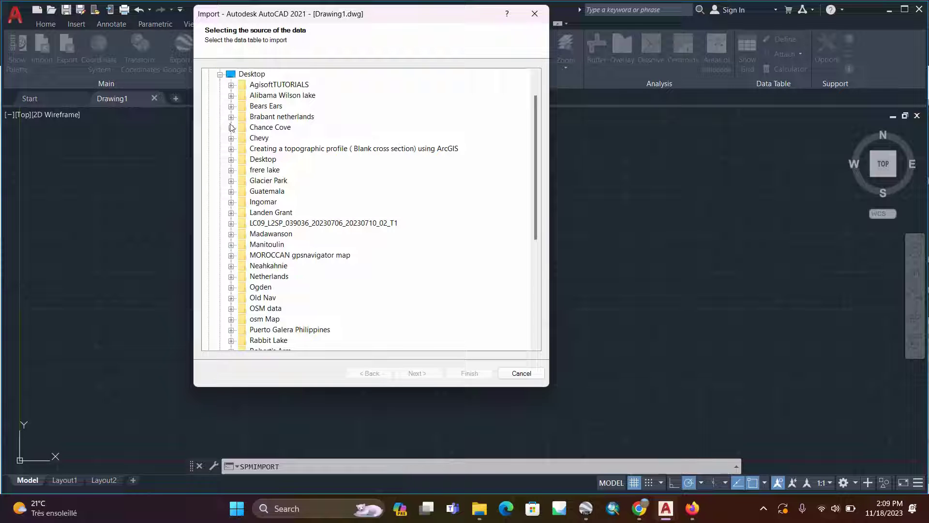
pyautogui.click(256, 307)
pyautogui.scroll(-2, 260, 313)
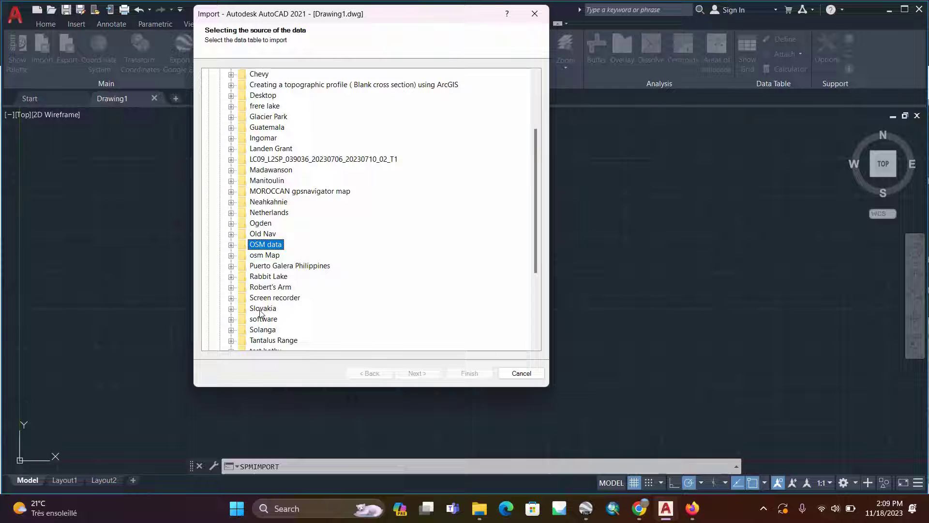
pyautogui.click(232, 246)
pyautogui.click(274, 256)
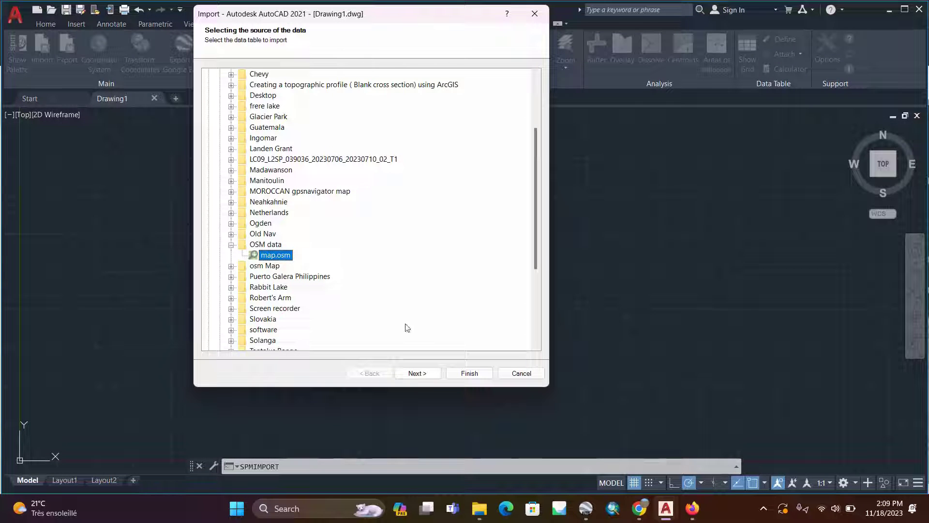
# Step: Limit the OpenStreetMap import to the Building feature type only and load its fields
pyautogui.click(429, 376)
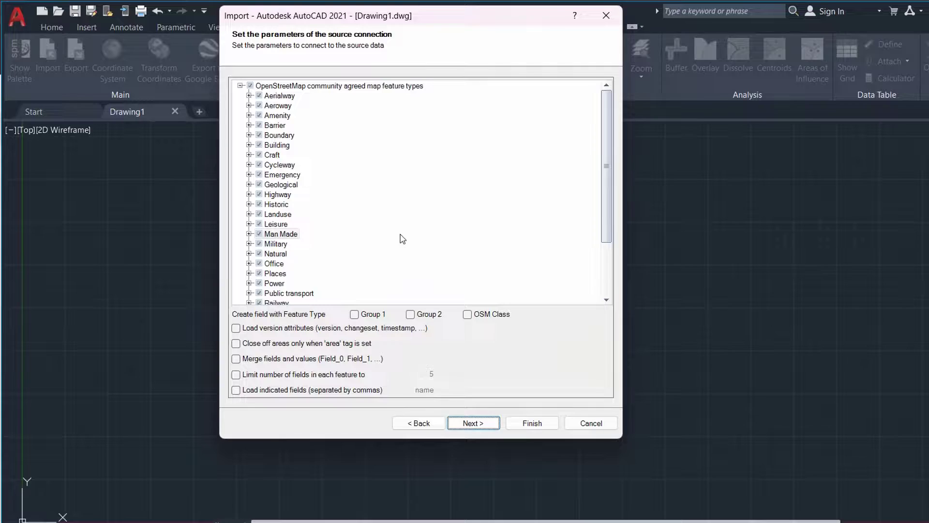
pyautogui.click(250, 86)
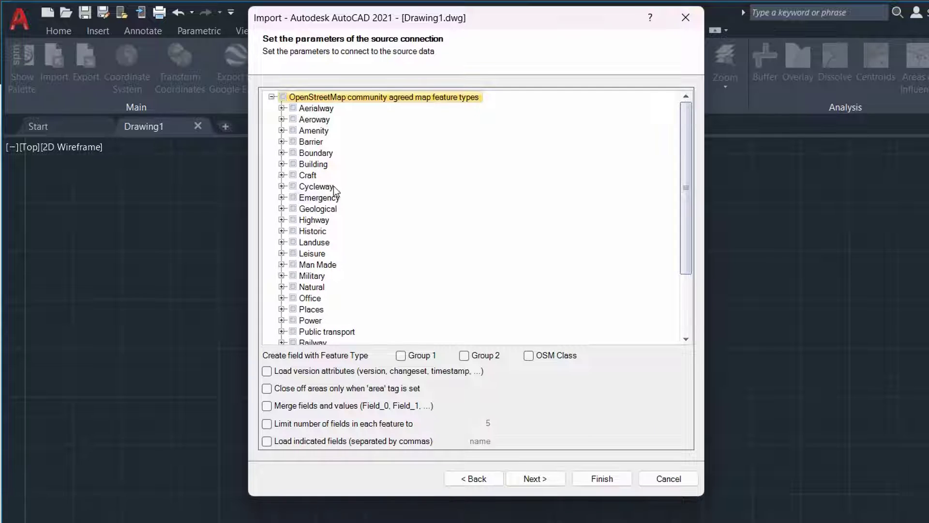
pyautogui.click(293, 164)
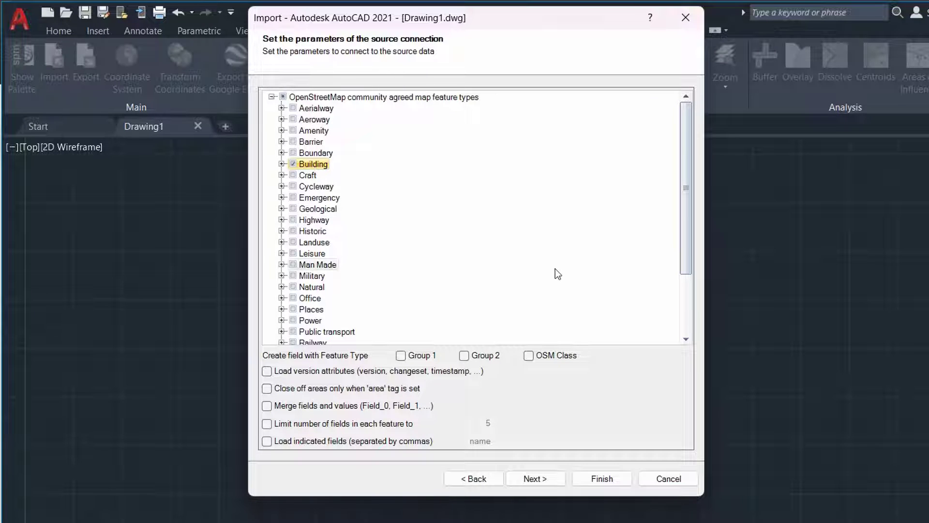
pyautogui.click(548, 478)
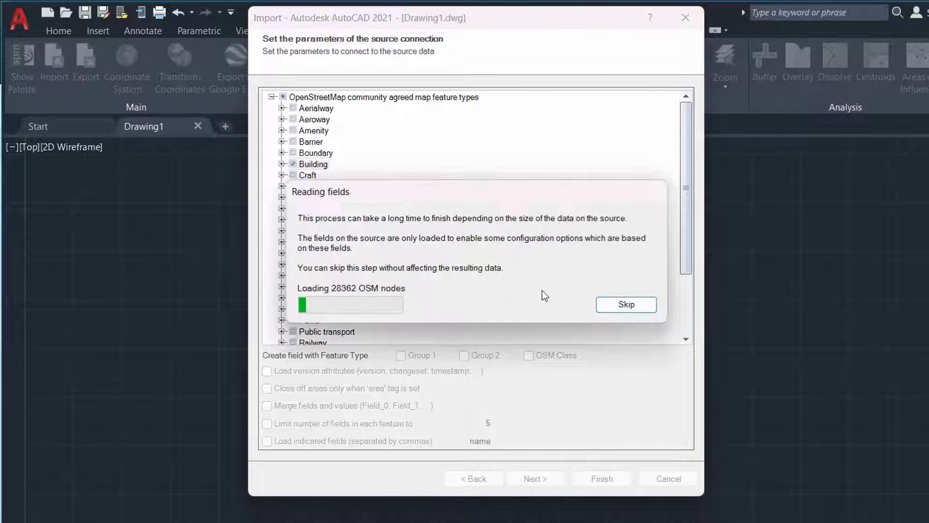
pyautogui.hotkey('alt', 'Tab')
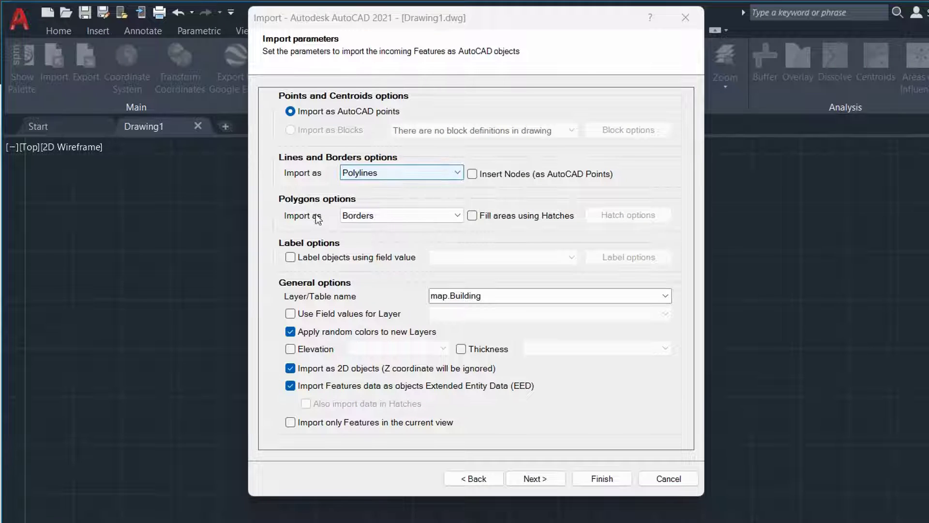
# Step: Import polygons as Polygons and rename the layer from map.Building to Buildings
pyautogui.click(456, 215)
pyautogui.click(388, 262)
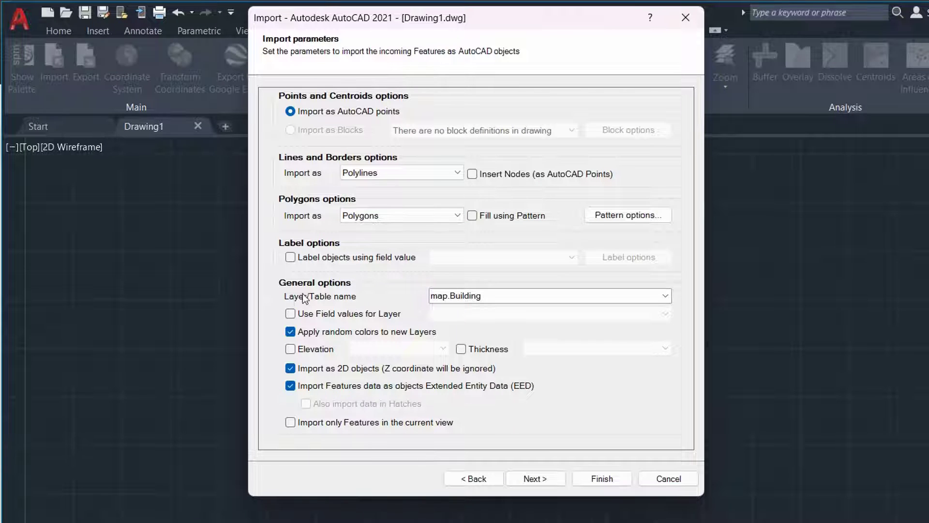
pyautogui.doubleClick(455, 295)
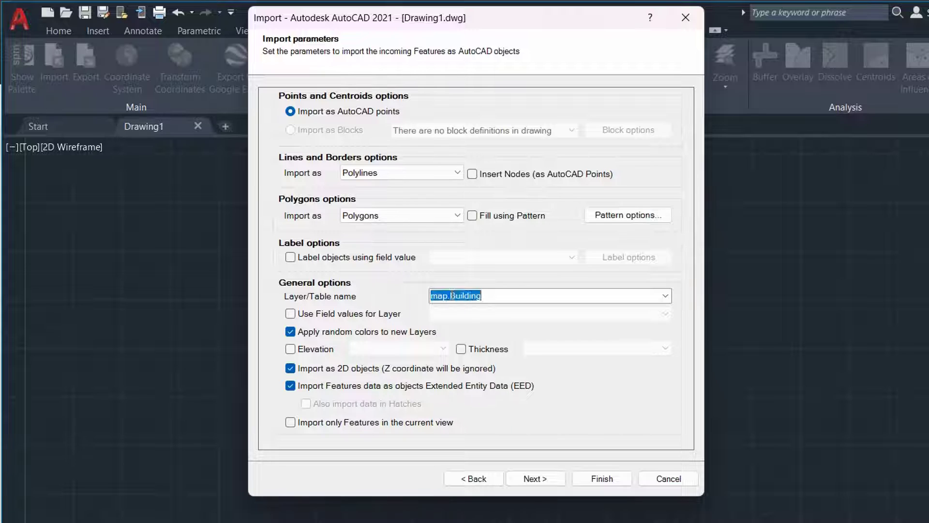
pyautogui.moveTo(450, 295); pyautogui.dragTo(387, 299)
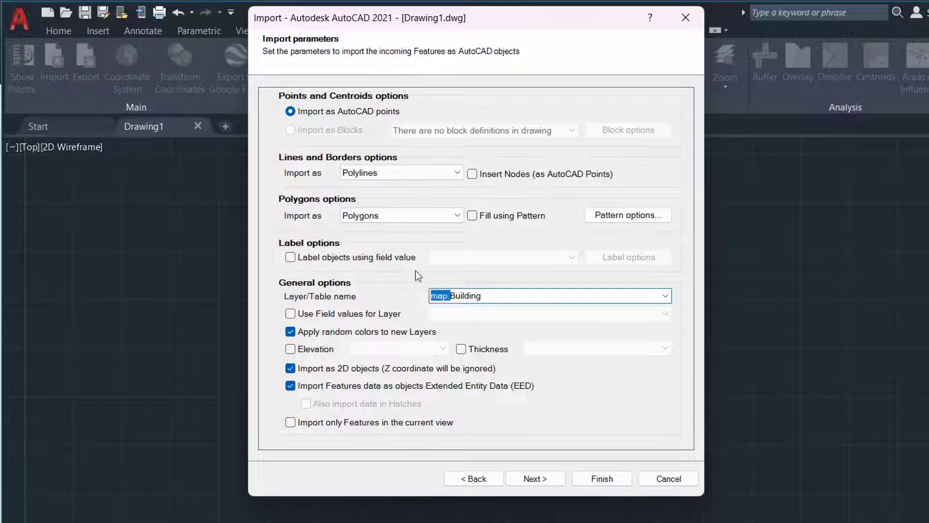
pyautogui.press('BackSpace')
pyautogui.click(469, 296)
# Step: Split the building layers by values of the building field and continue
pyautogui.click(287, 317)
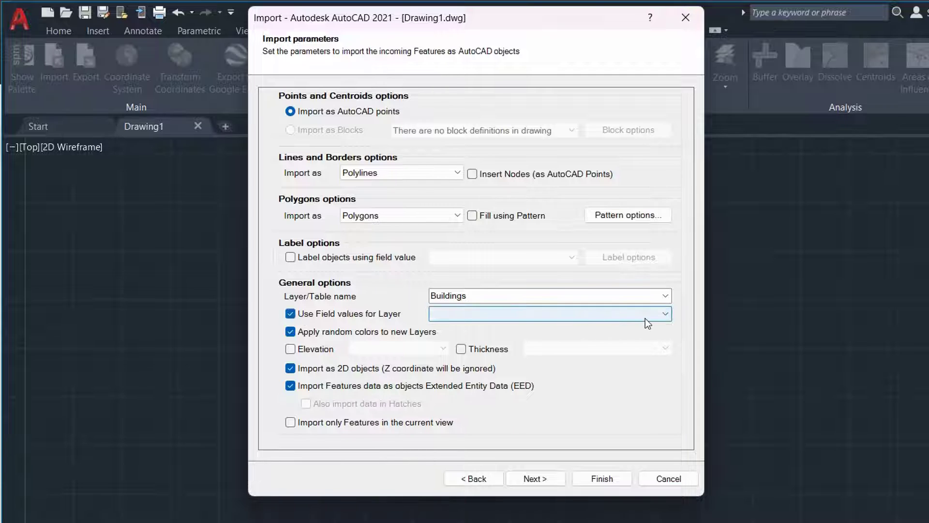
pyautogui.click(665, 315)
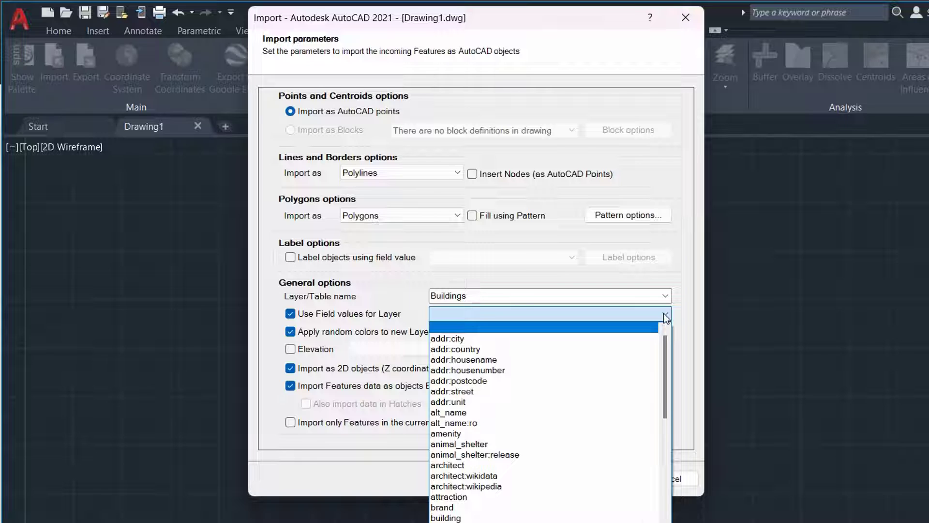
pyautogui.scroll(-3, 589, 394)
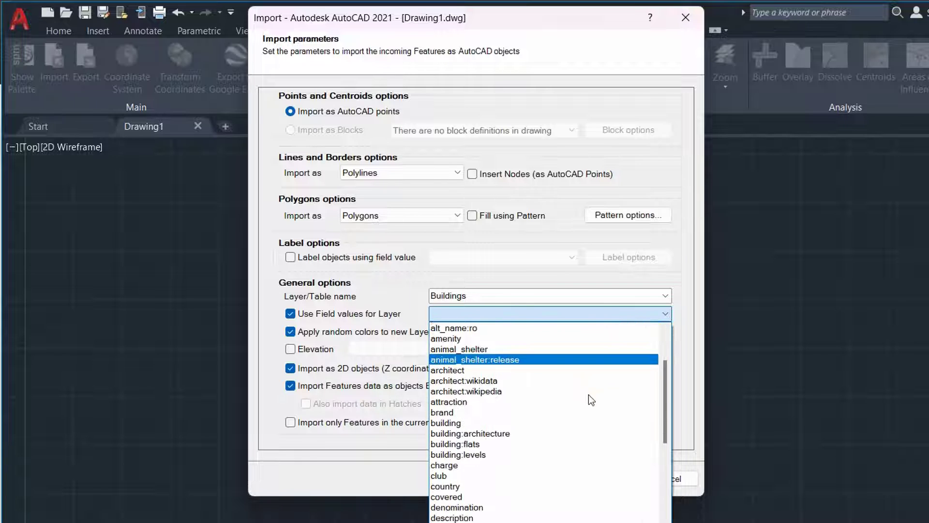
pyautogui.scroll(-2, 589, 394)
pyautogui.scroll(-10, 591, 396)
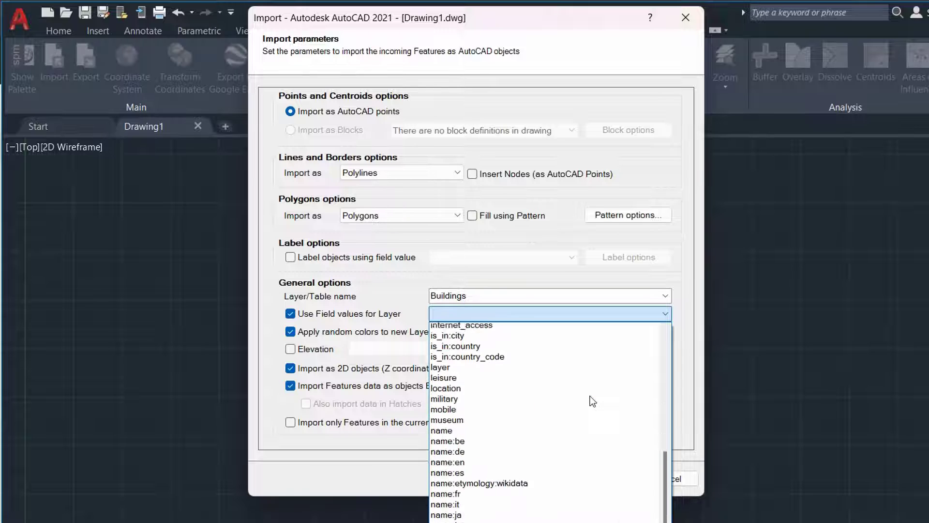
pyautogui.scroll(10, 529, 374)
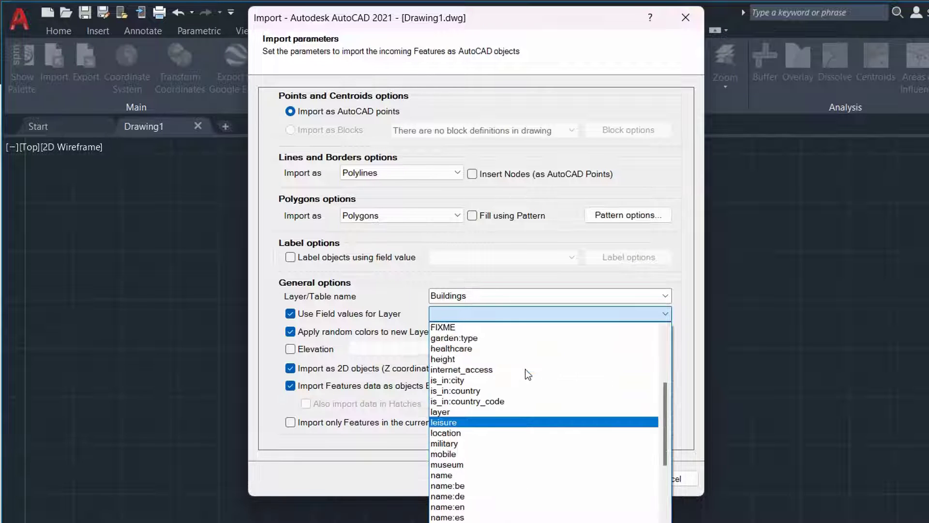
pyautogui.press('Down')
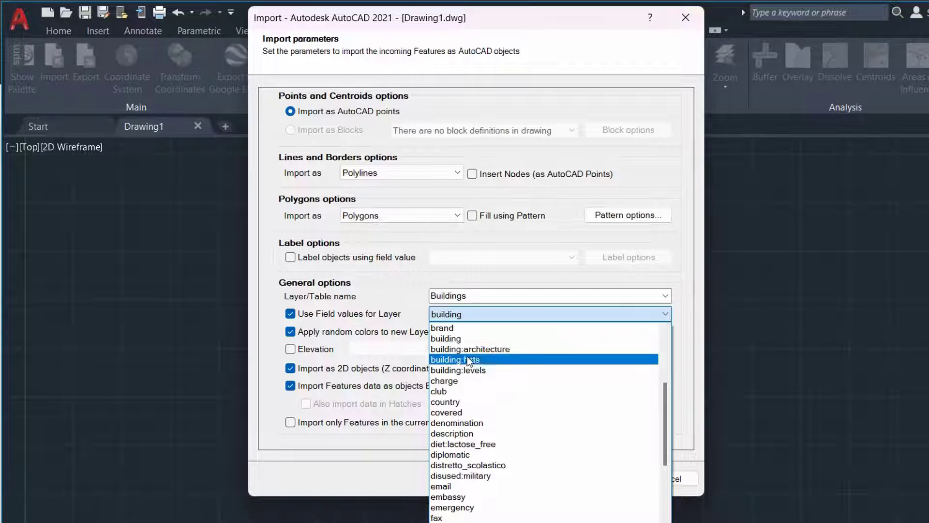
pyautogui.click(476, 338)
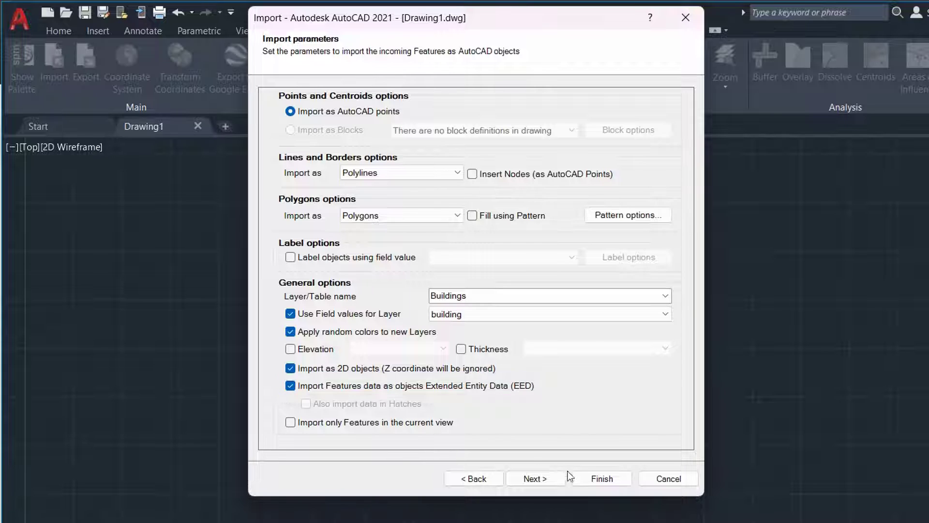
pyautogui.click(542, 479)
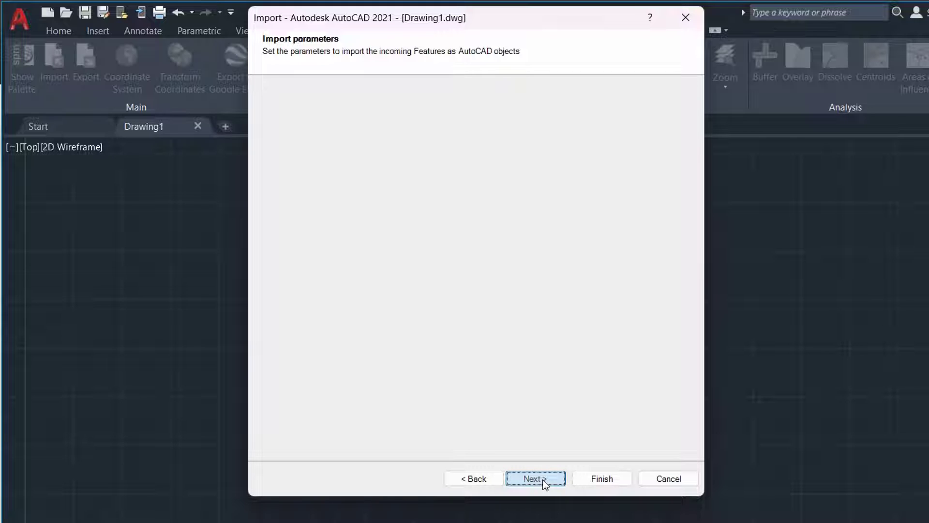
# Step: Open the full coordinate systems catalog for the import's target CRS
pyautogui.click(535, 478)
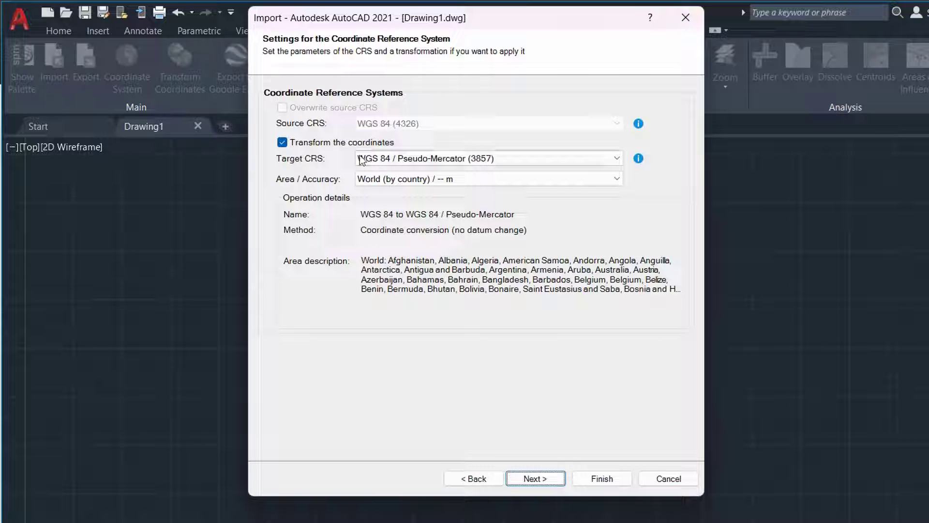
pyautogui.click(618, 159)
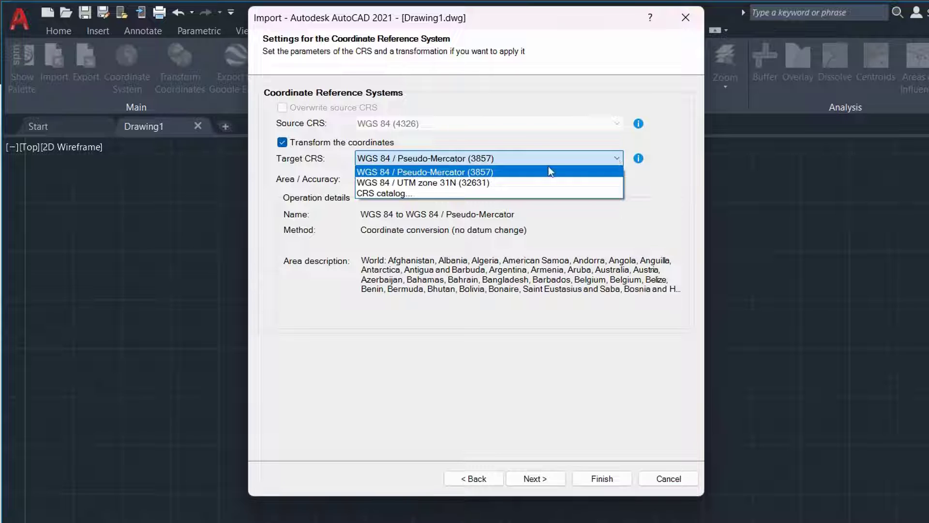
pyautogui.click(413, 194)
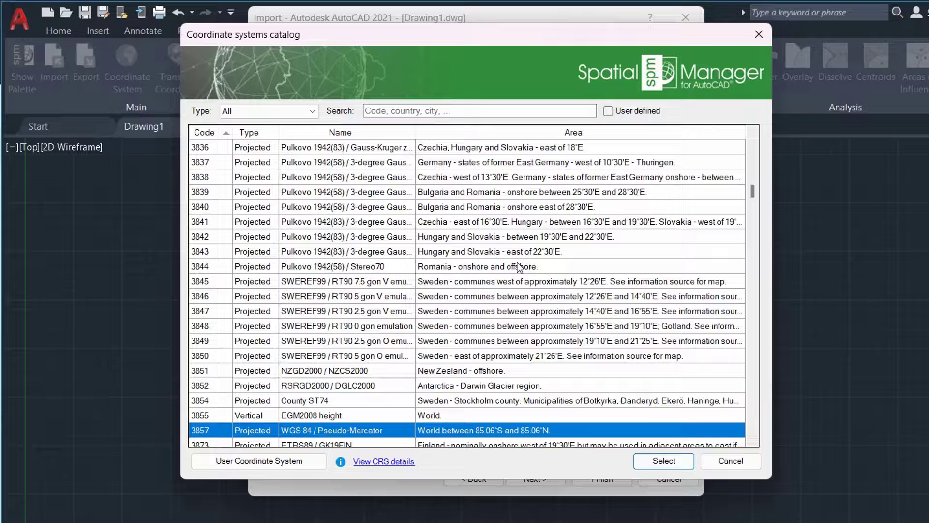
pyautogui.scroll(-2, 448, 272)
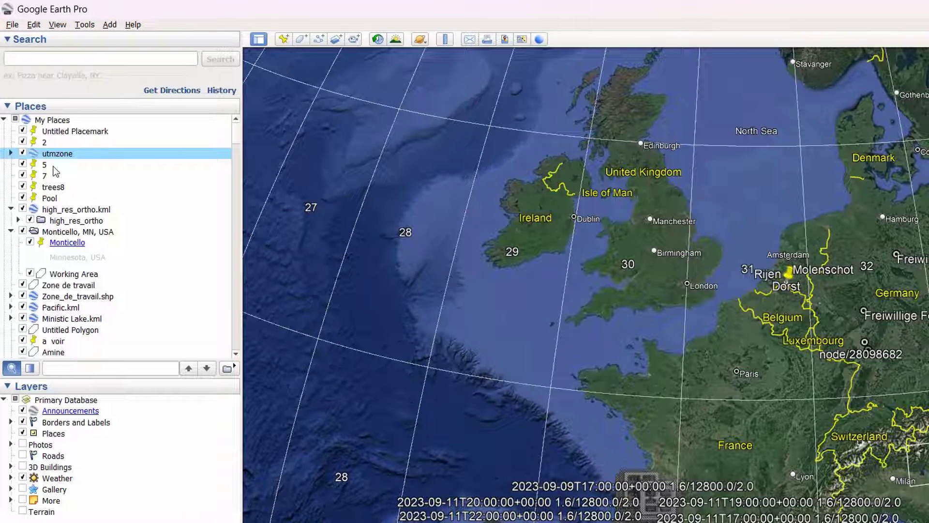
# Step: Confirm on Google Earth's UTM overlay that Rome lies in zone 33, then close it
pyautogui.click(22, 153)
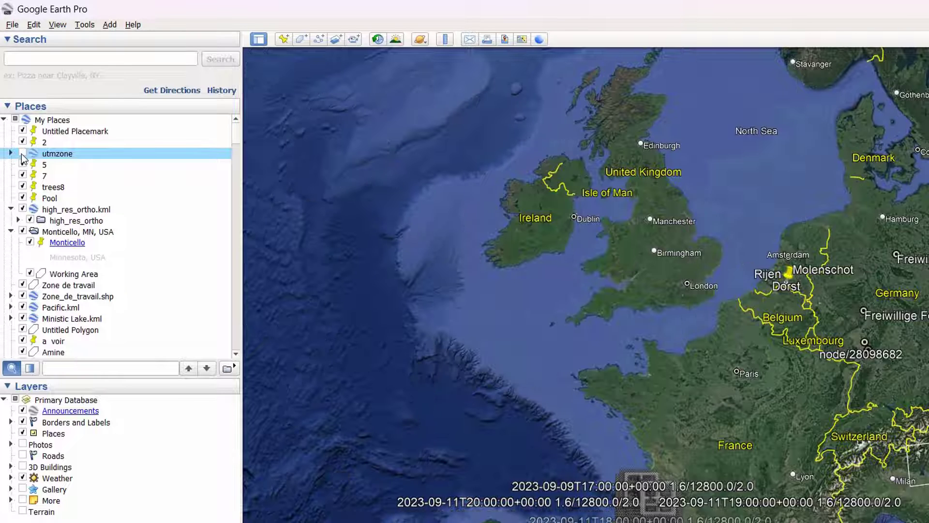
pyautogui.click(22, 153)
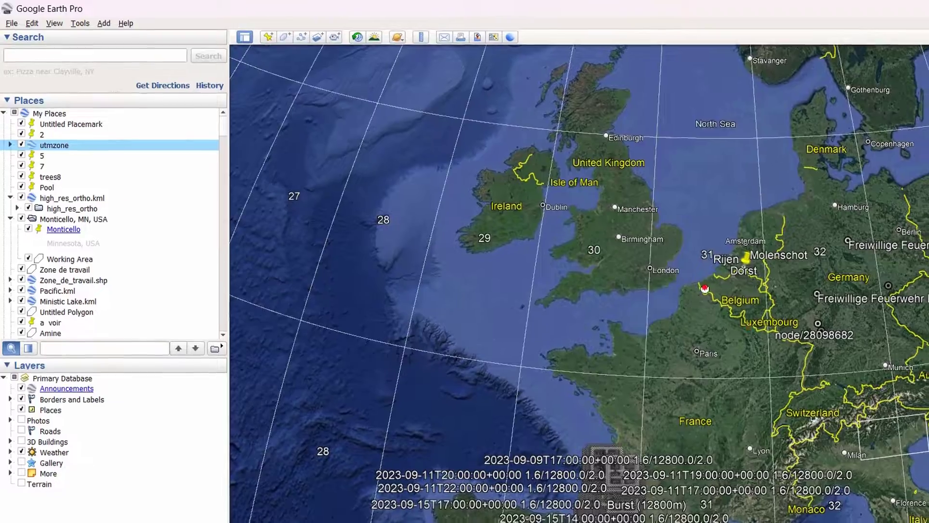
pyautogui.moveTo(770, 287); pyautogui.dragTo(670, 276)
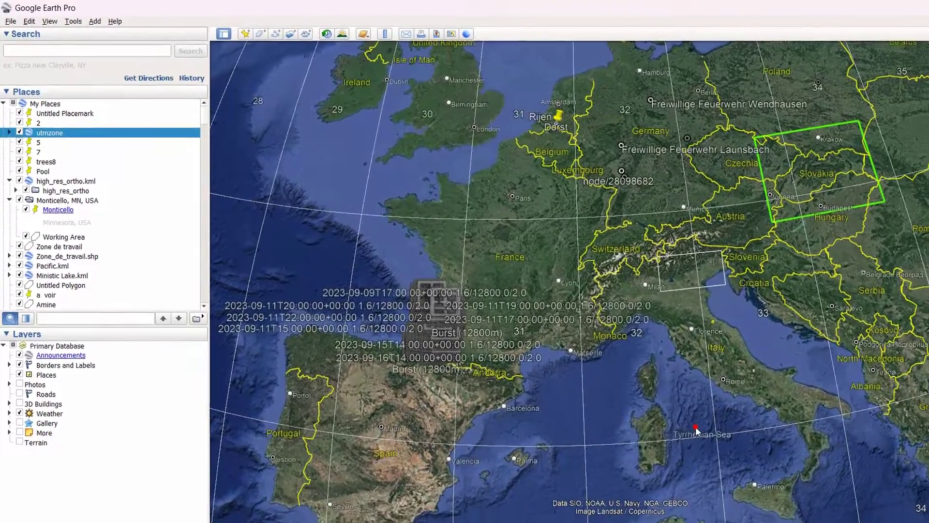
pyautogui.moveTo(697, 407); pyautogui.dragTo(543, 388)
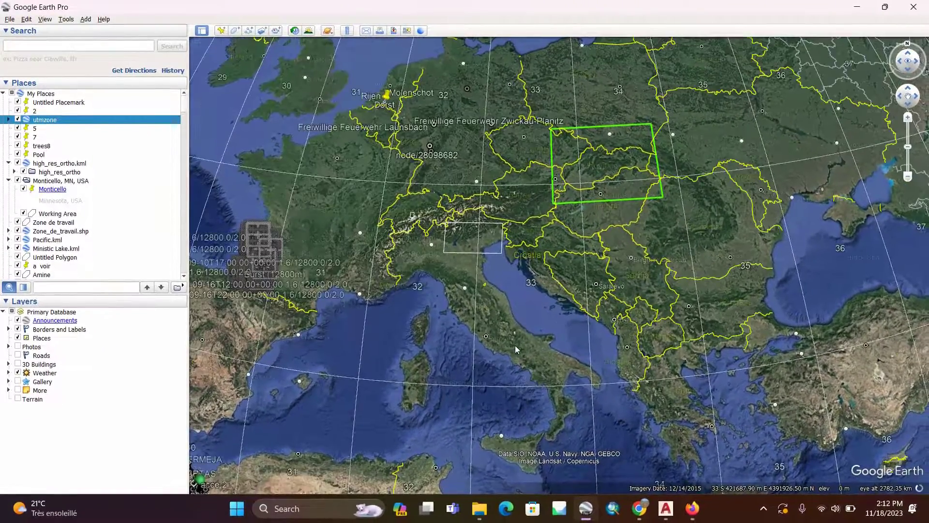
pyautogui.scroll(3, 514, 345)
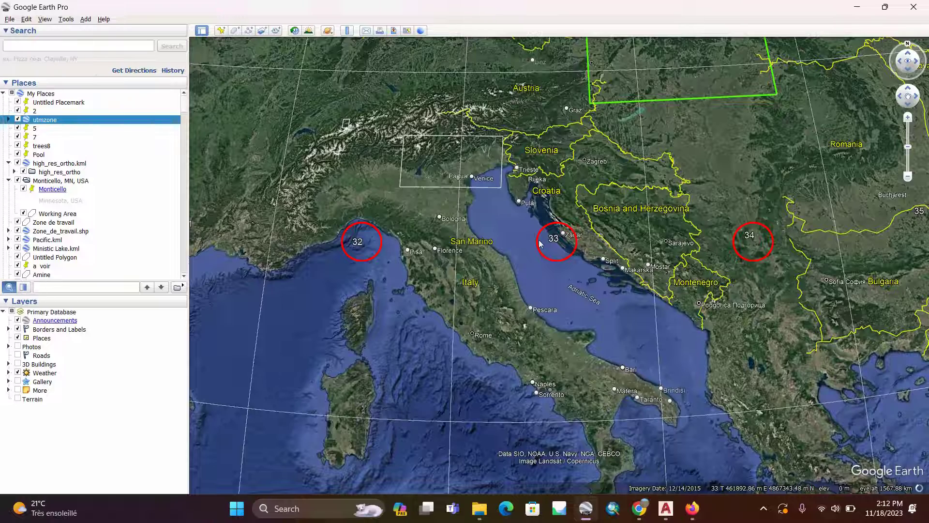
pyautogui.click(925, 7)
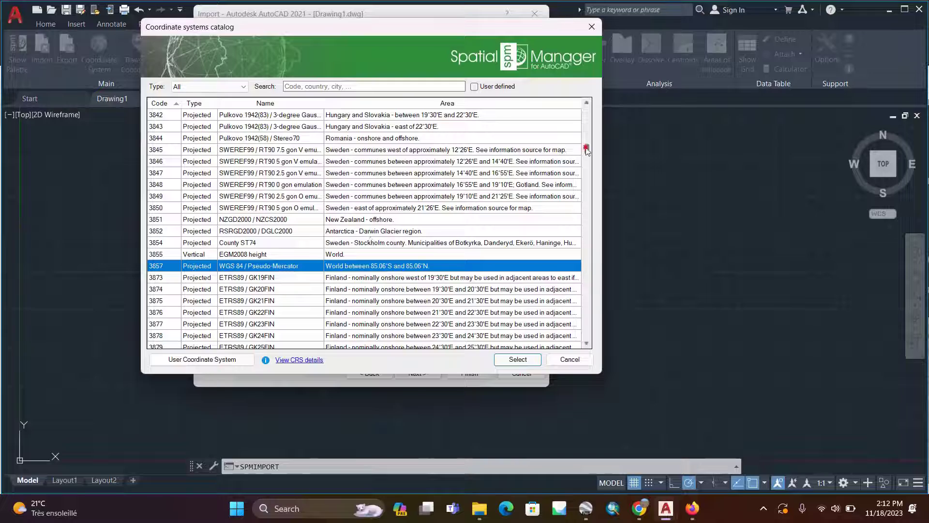
# Step: Select WGS 72 / UTM zone 33N (32233) from the catalog as the target CRS
pyautogui.moveTo(586, 150); pyautogui.dragTo(579, 260)
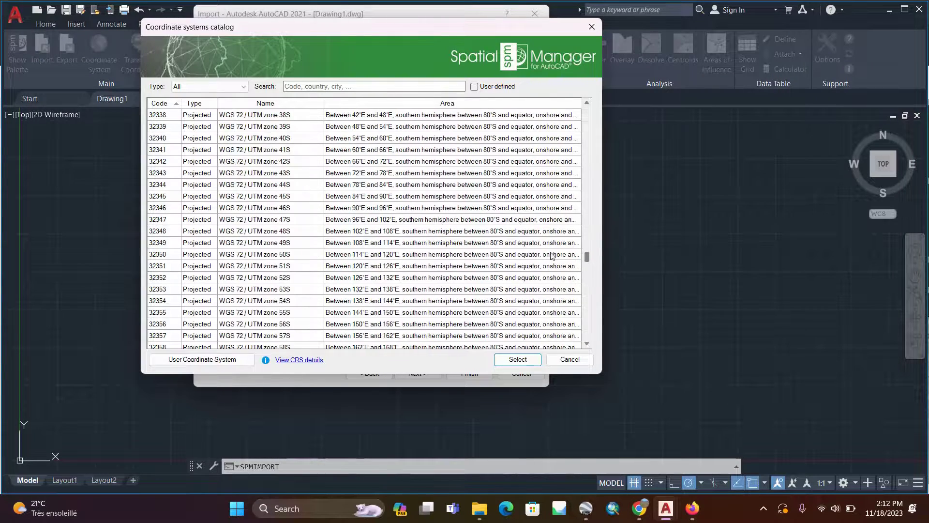
pyautogui.scroll(1, 302, 144)
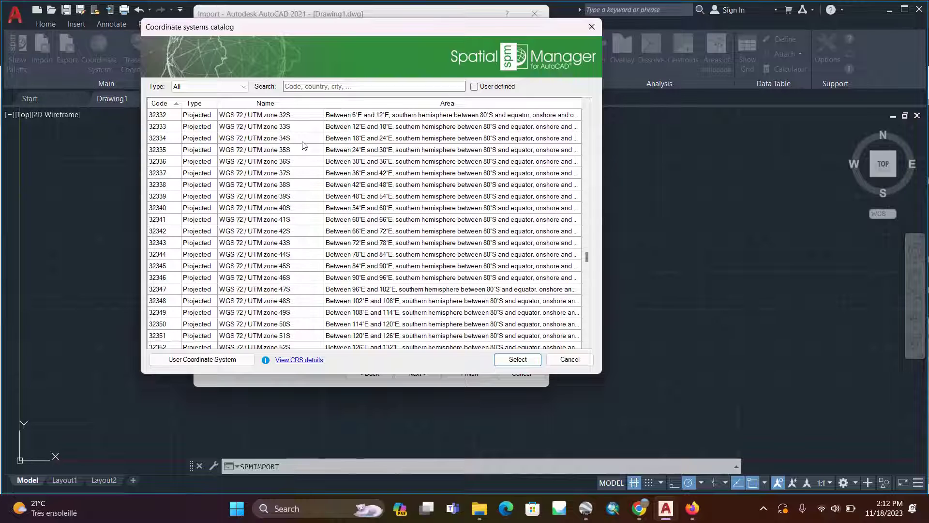
pyautogui.scroll(4, 300, 139)
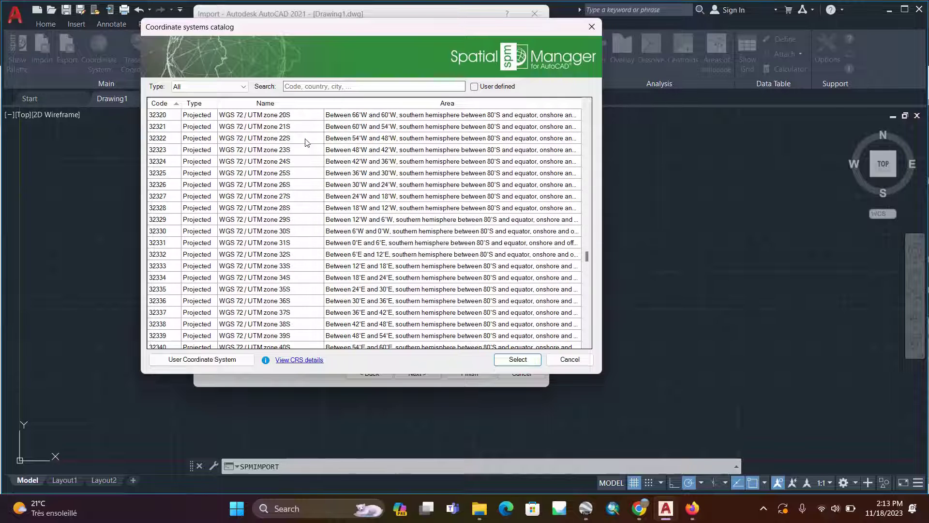
pyautogui.scroll(20, 305, 143)
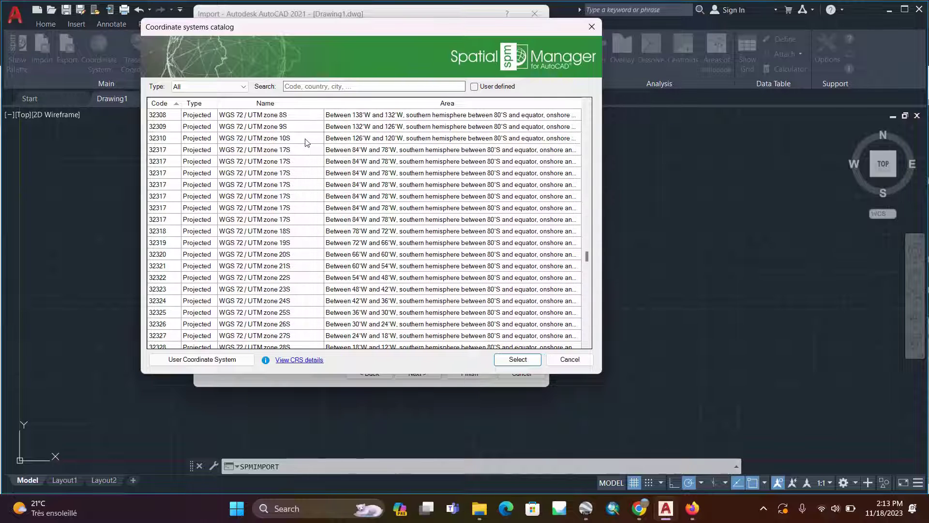
pyautogui.scroll(2, 306, 143)
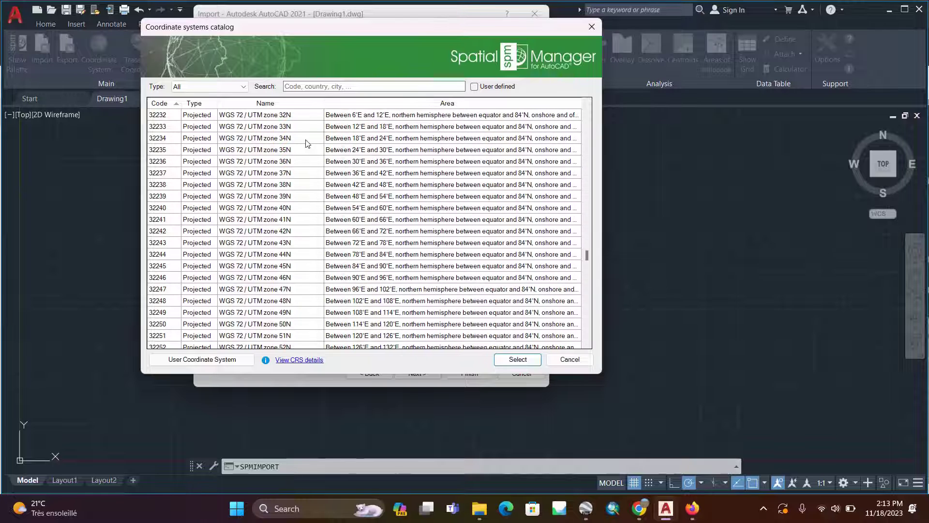
pyautogui.click(298, 126)
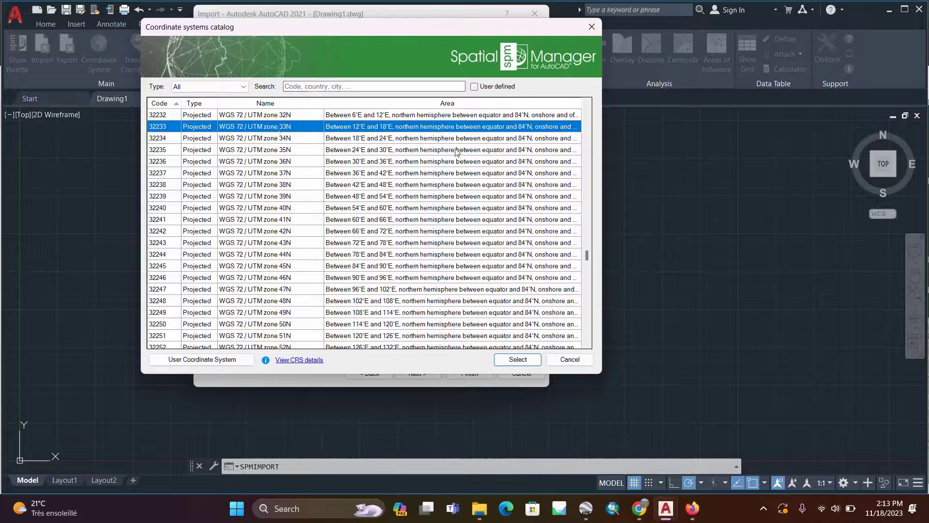
pyautogui.click(524, 361)
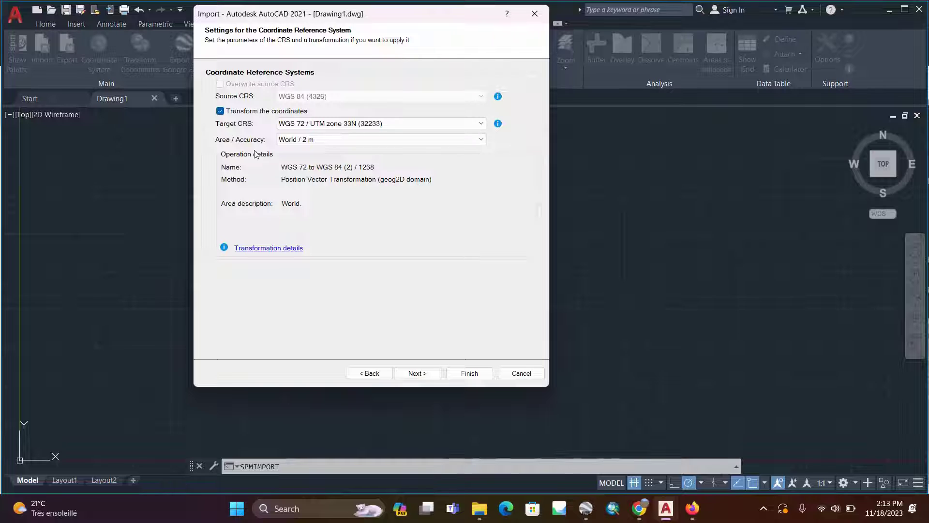
# Step: Finish the wizard and run the building import (2,033 read, 1,529 written)
pyautogui.click(426, 376)
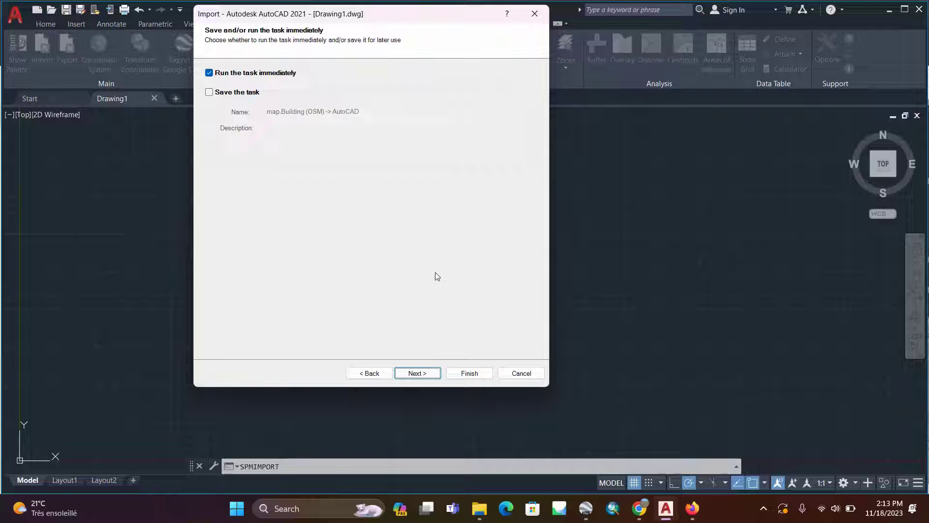
pyautogui.click(425, 376)
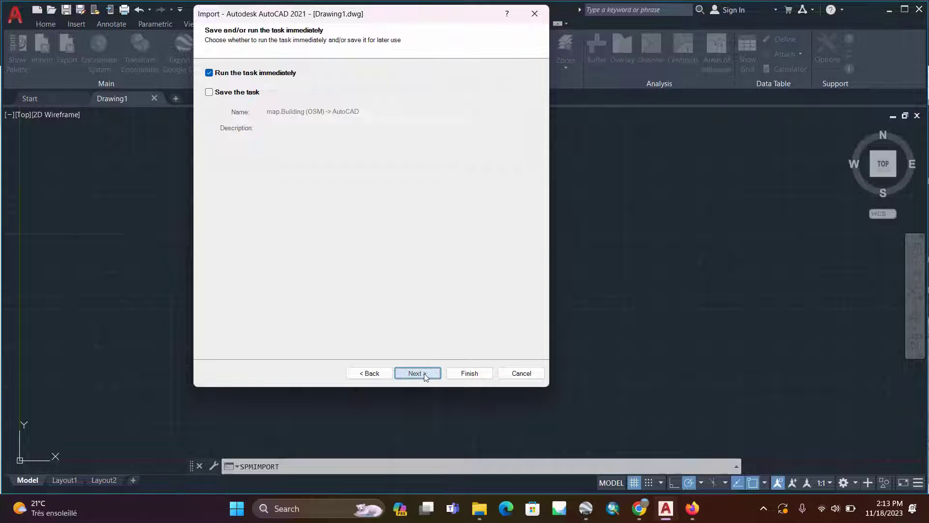
pyautogui.click(468, 373)
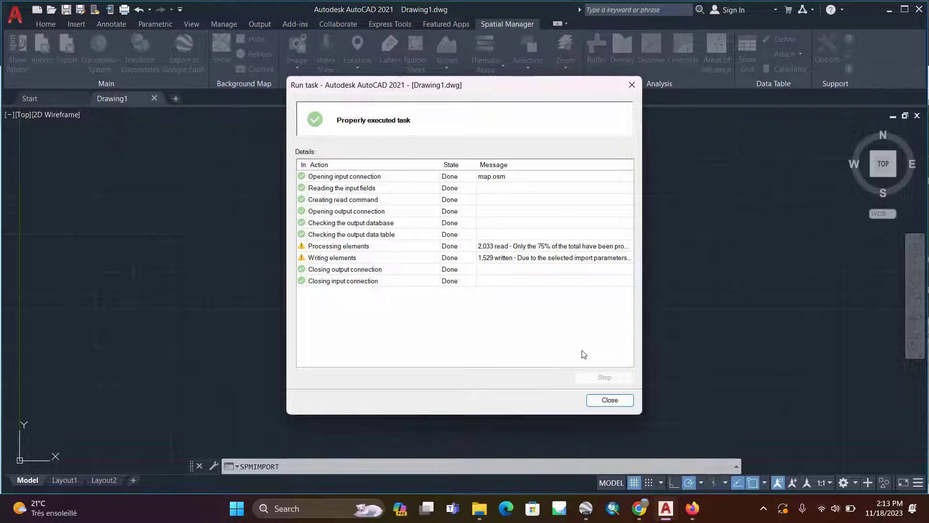
# Step: Close the import report and pan and zoom over the imported Rome building footprints
pyautogui.click(610, 400)
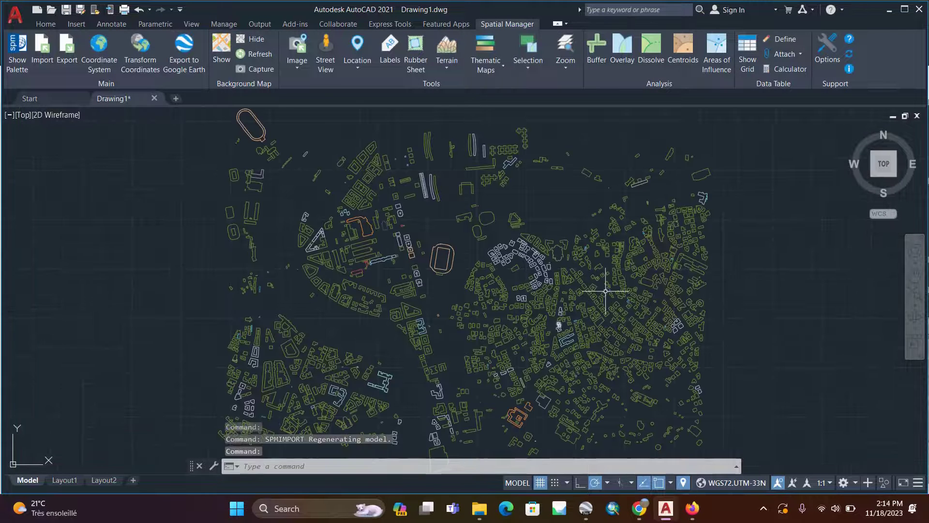
pyautogui.moveTo(430, 303)
pyautogui.mouseDown(button='middle')
pyautogui.moveTo(446, 252)
pyautogui.moveTo(416, 261)
pyautogui.moveTo(407, 287)
pyautogui.mouseUp(button='middle')
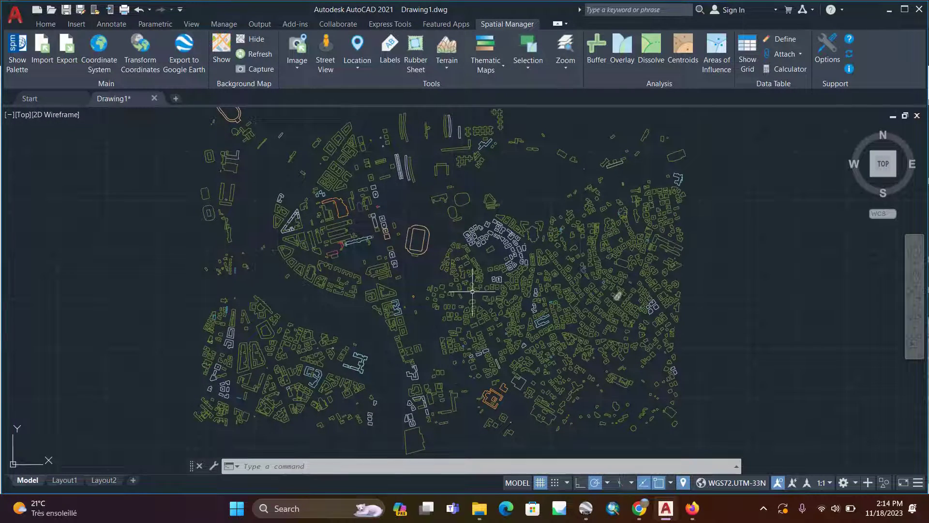
pyautogui.scroll(2, 469, 290)
pyautogui.scroll(-2, 459, 288)
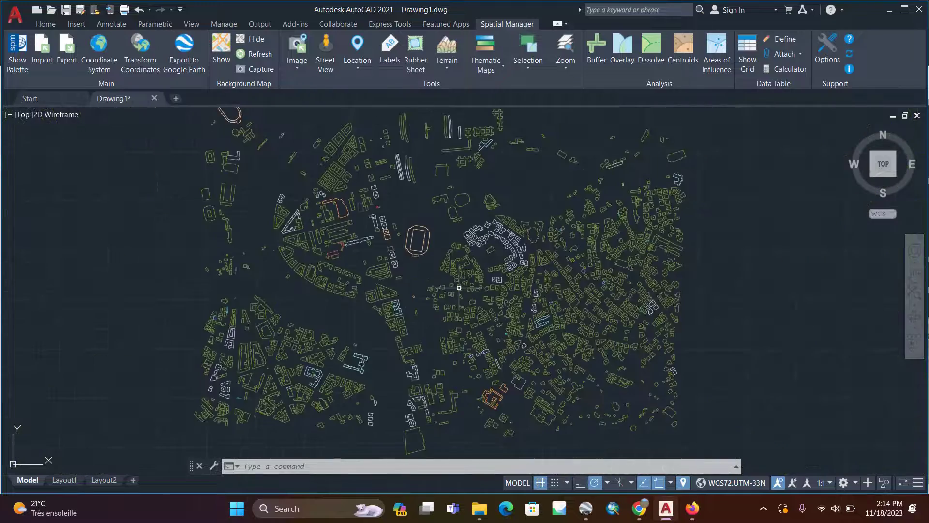
pyautogui.scroll(4, 417, 242)
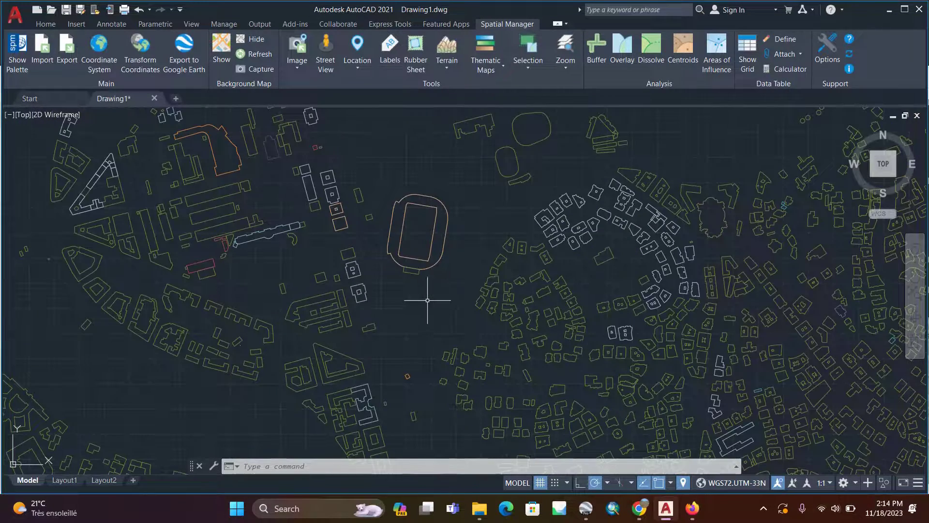
pyautogui.scroll(-4, 426, 298)
pyautogui.moveTo(731, 311); pyautogui.dragTo(731, 284, button='middle')
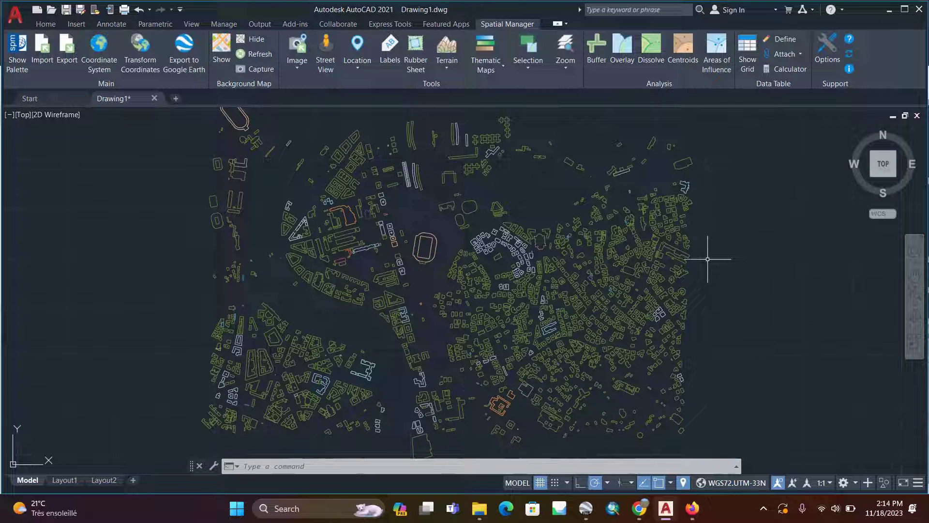
# Step: Start a second Spatial Manager import of map.osm with only Route features ticked
pyautogui.click(42, 62)
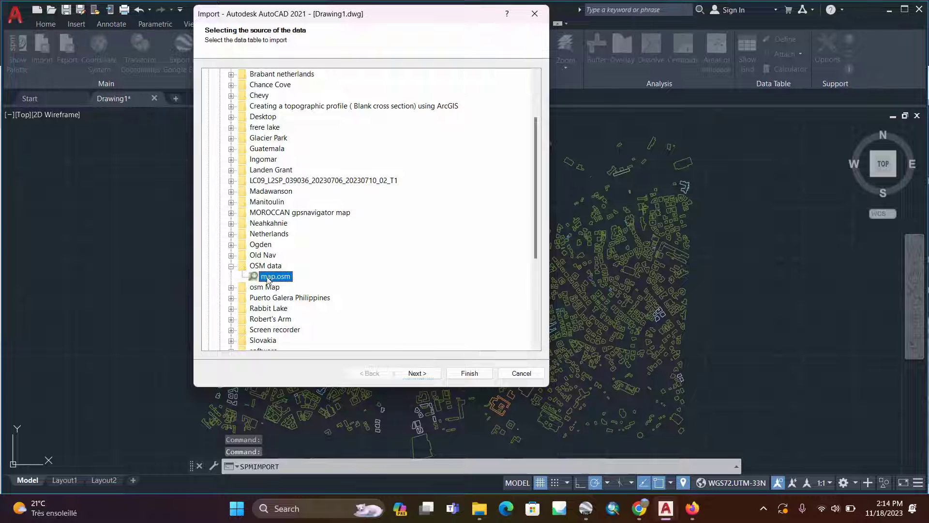
pyautogui.click(417, 373)
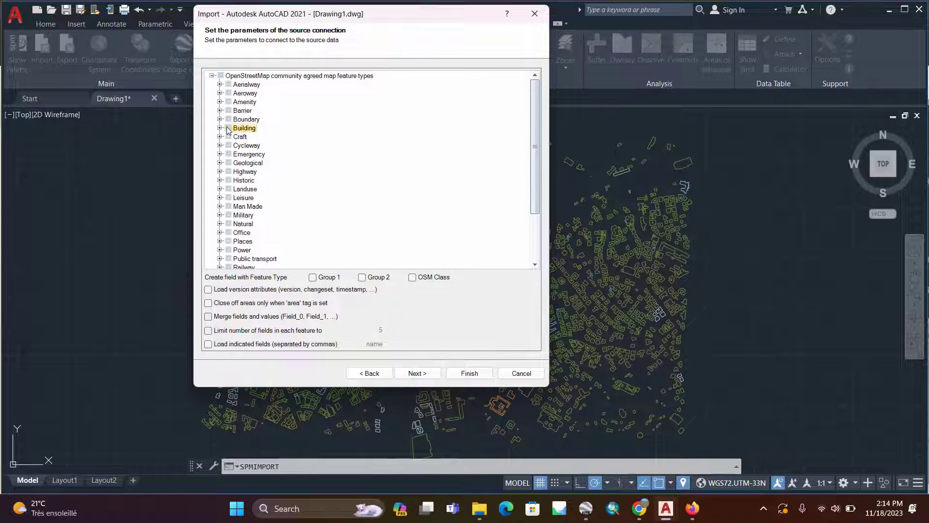
pyautogui.scroll(-3, 262, 159)
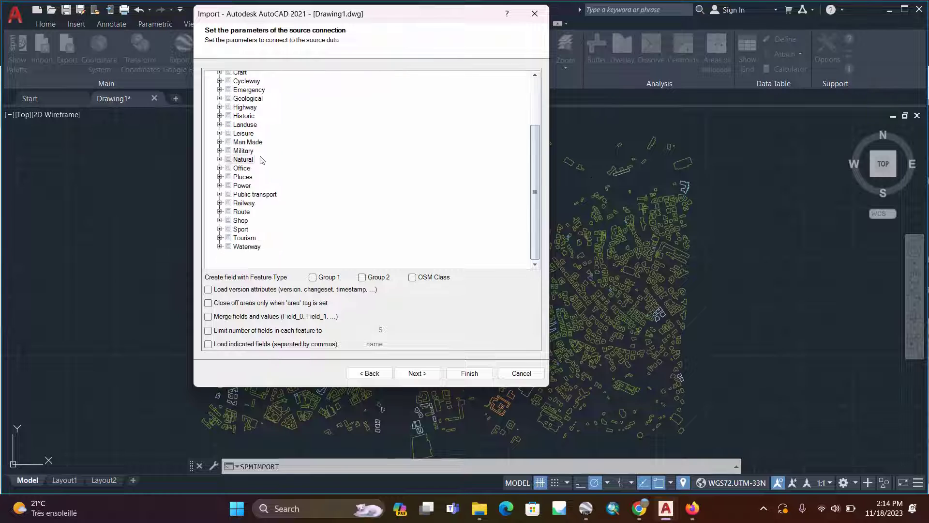
pyautogui.click(229, 212)
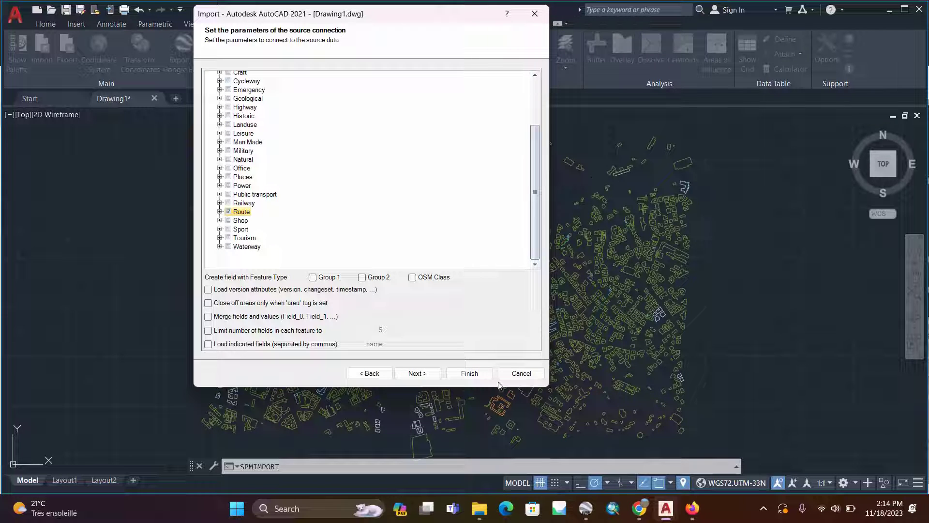
pyautogui.click(430, 373)
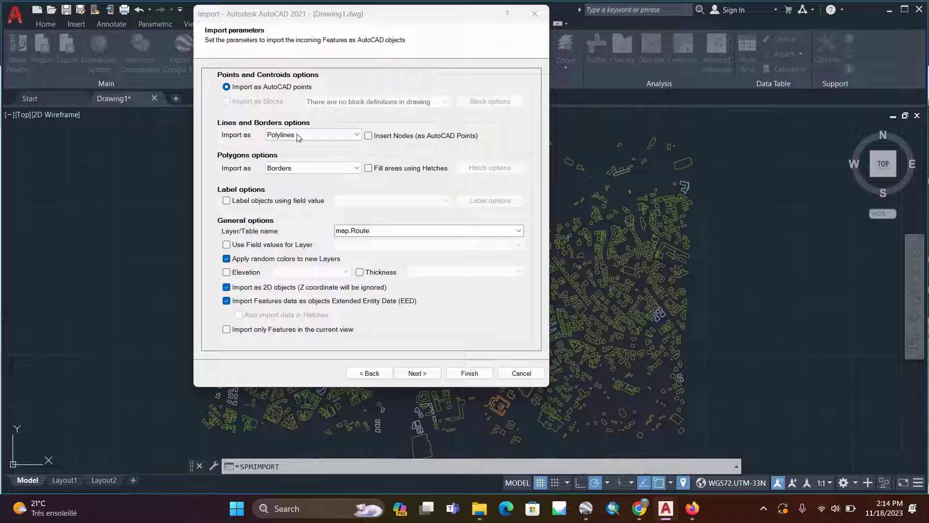
# Step: Keep lines as polylines, import polygons as Polygons, and rename the layer to Route
pyautogui.click(336, 135)
pyautogui.click(336, 135)
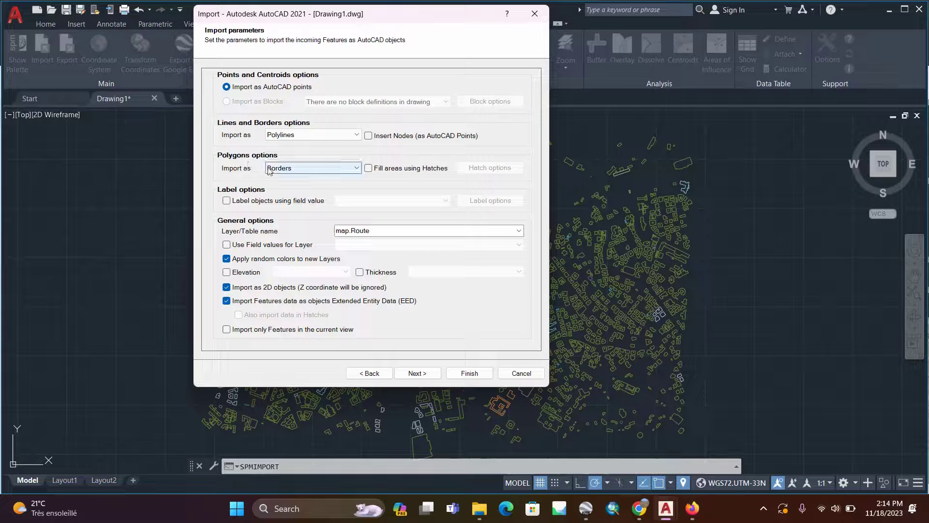
pyautogui.click(327, 168)
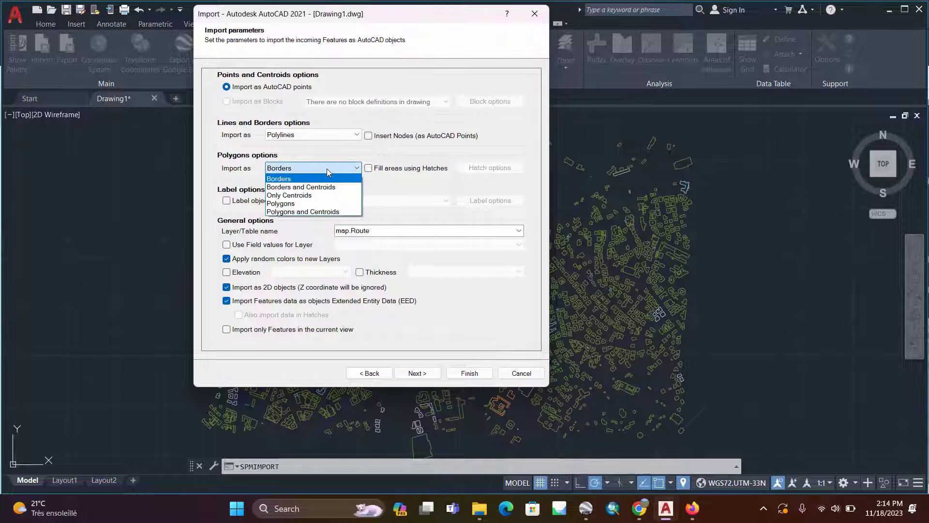
pyautogui.click(297, 204)
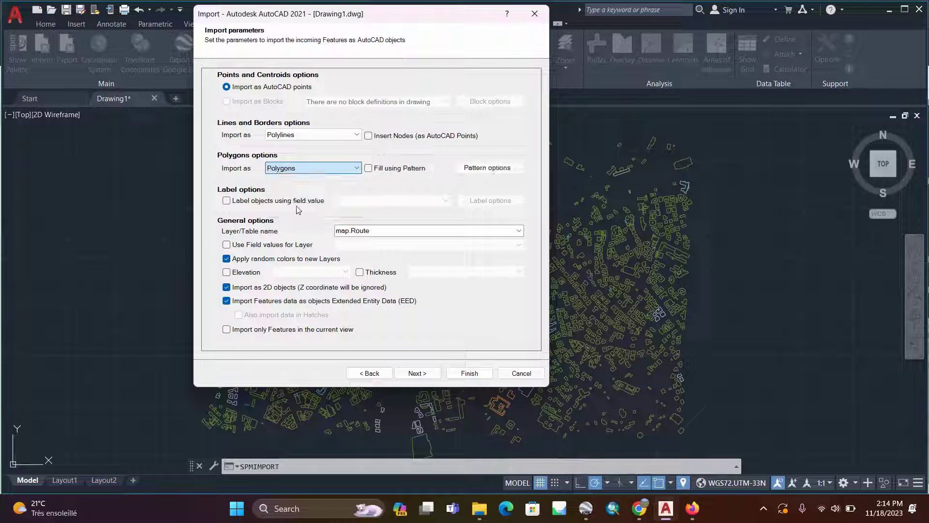
pyautogui.click(357, 232)
pyautogui.click(352, 230)
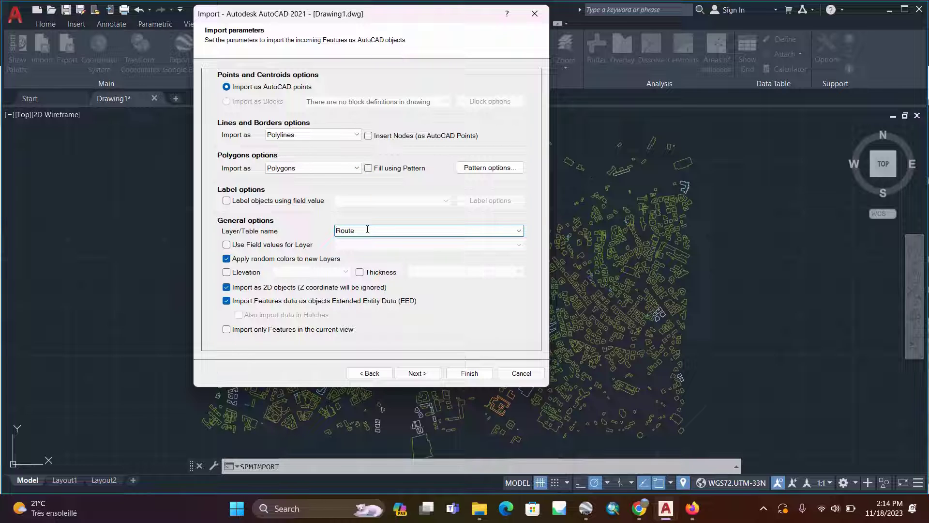
# Step: Split the route layers by values of the route field and advance to coordinate settings
pyautogui.click(240, 245)
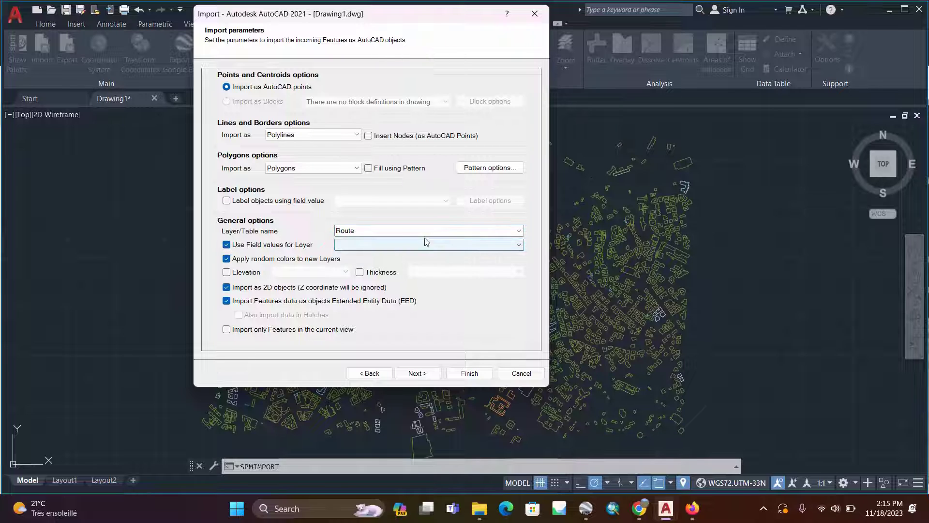
pyautogui.click(518, 245)
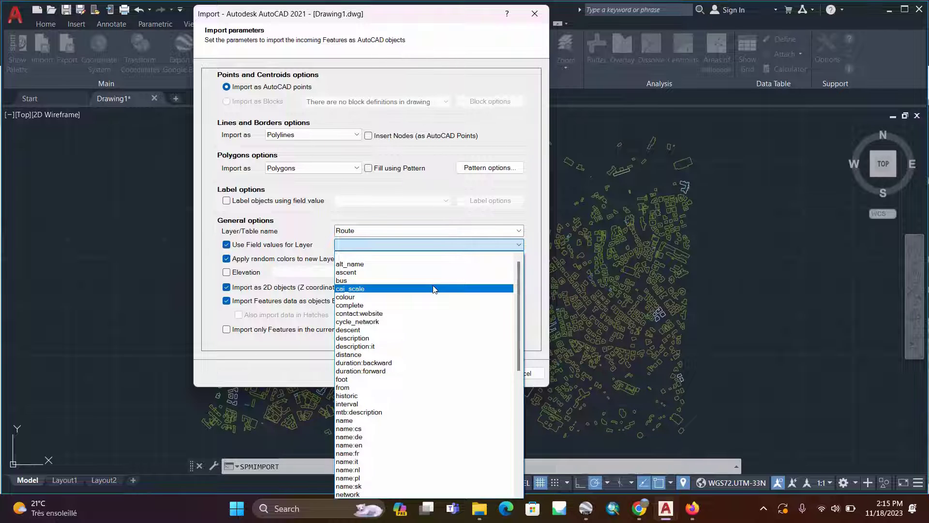
pyautogui.write('ref')
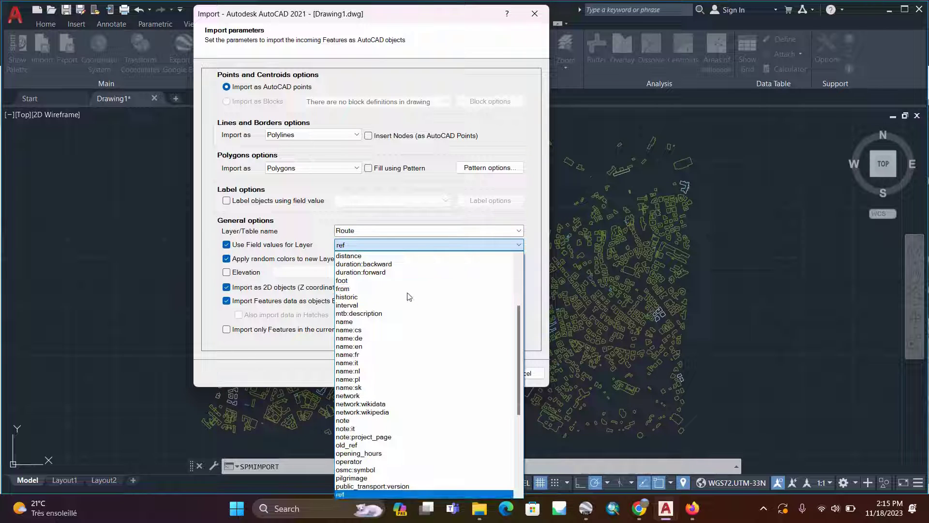
pyautogui.press('Down')
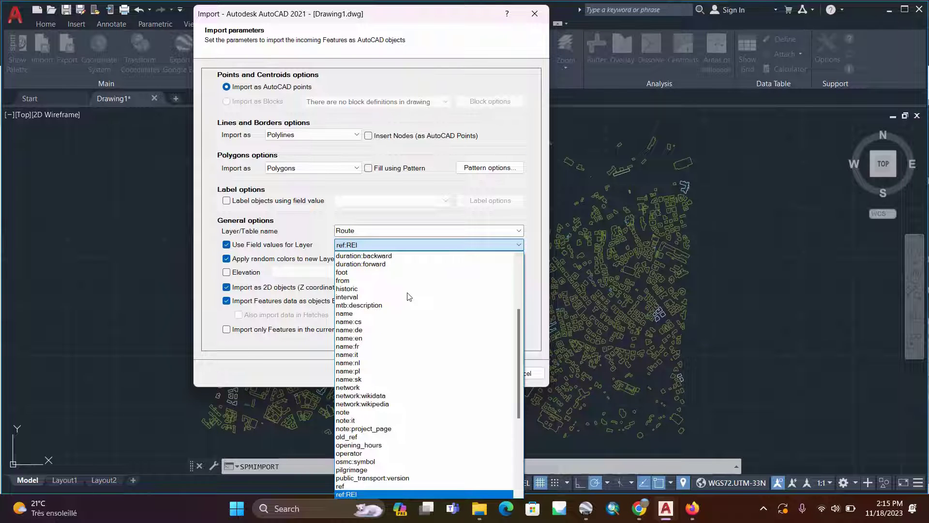
pyautogui.press('Down')
pyautogui.press('Down')
pyautogui.press('Down')
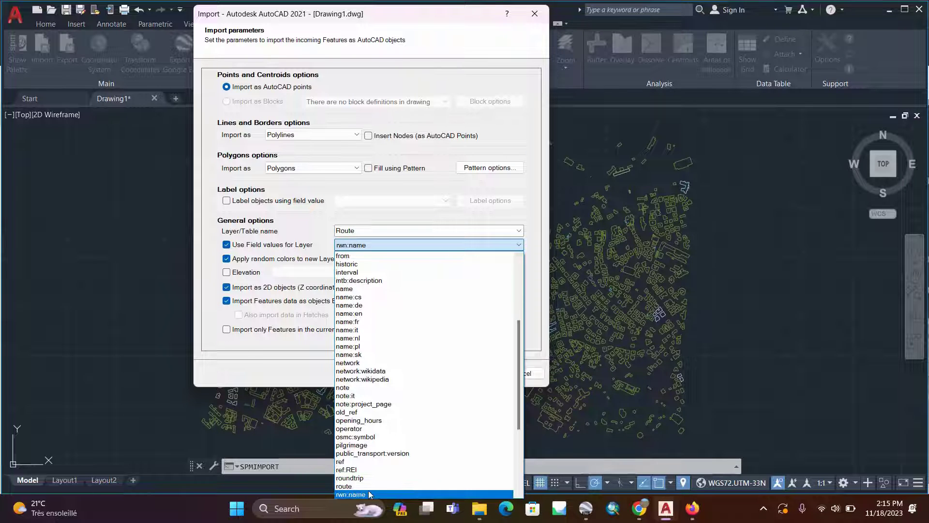
pyautogui.click(359, 486)
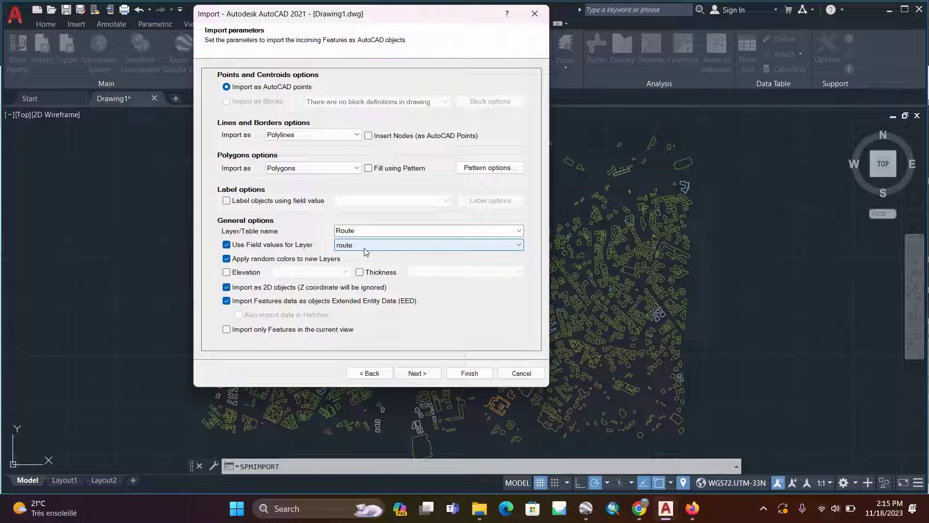
pyautogui.click(418, 377)
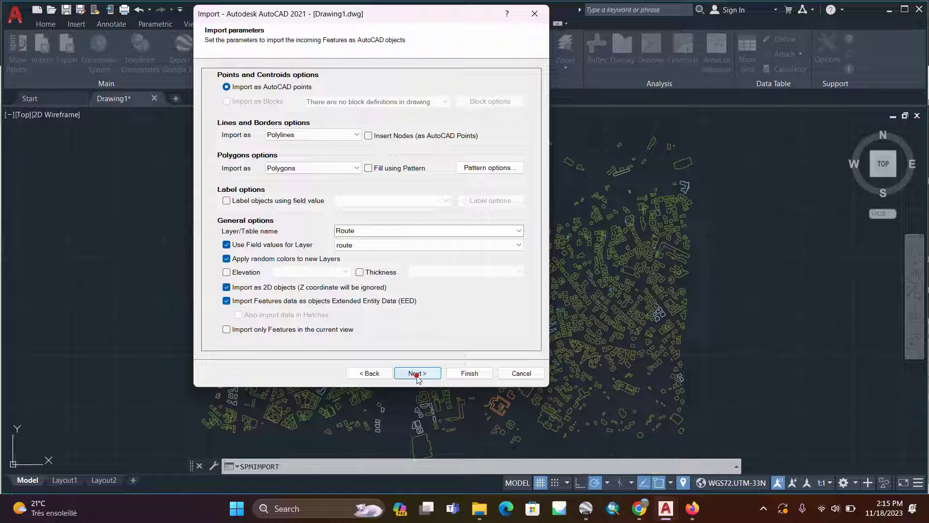
pyautogui.click(417, 373)
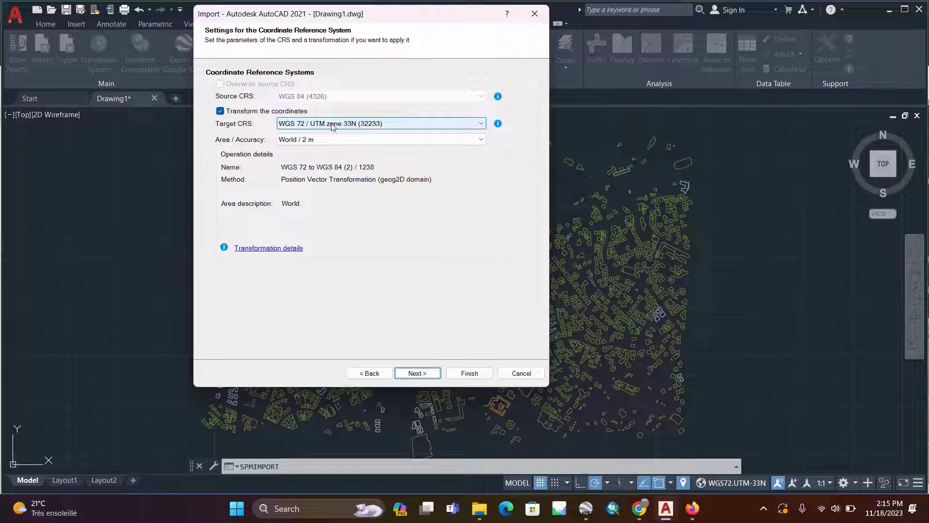
# Step: Run the Route import, writing 1,852 elements, and close the task report
pyautogui.click(416, 374)
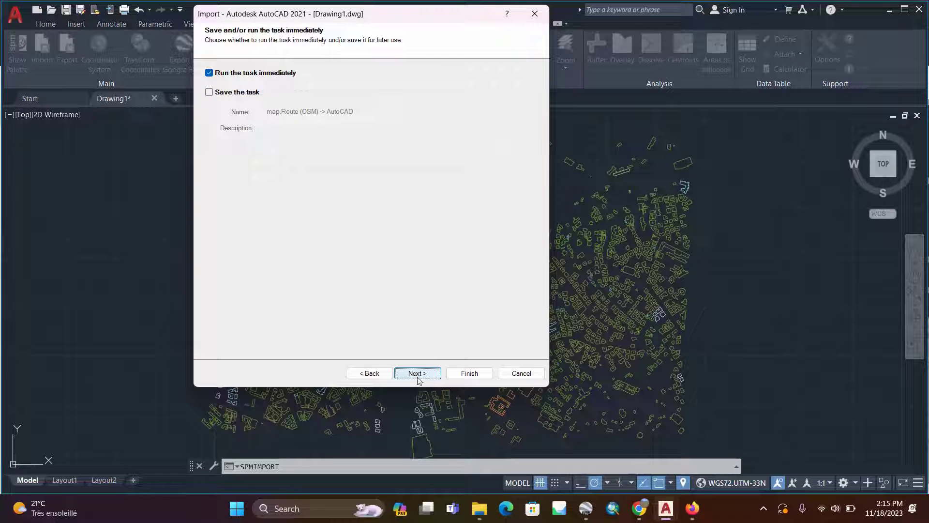
pyautogui.click(417, 376)
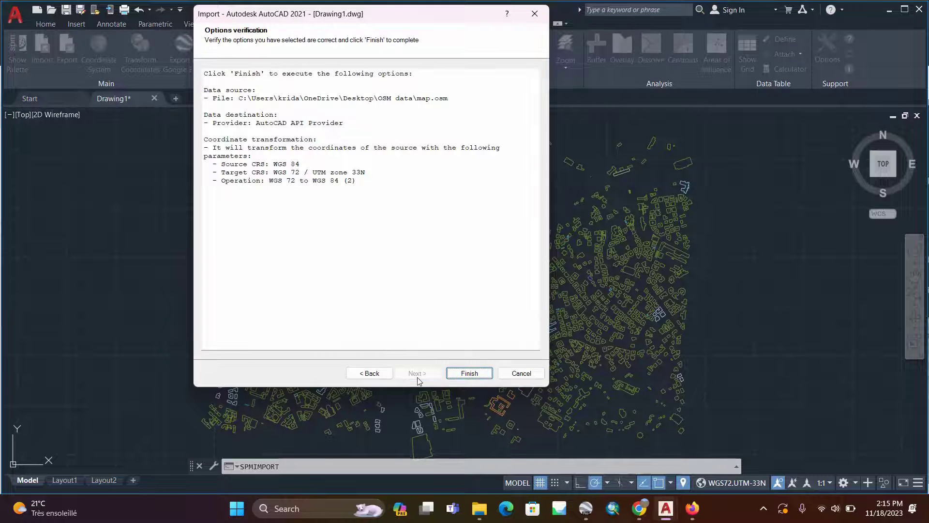
pyautogui.click(469, 373)
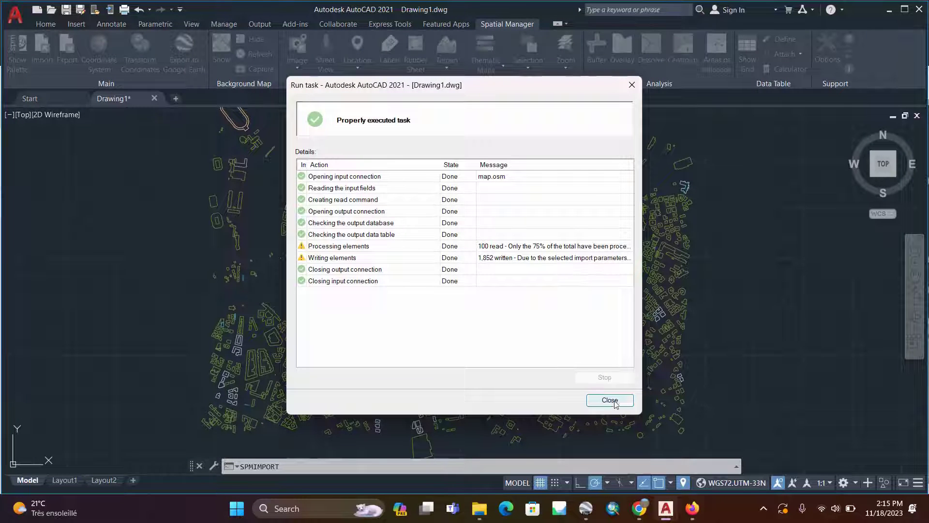
pyautogui.click(610, 400)
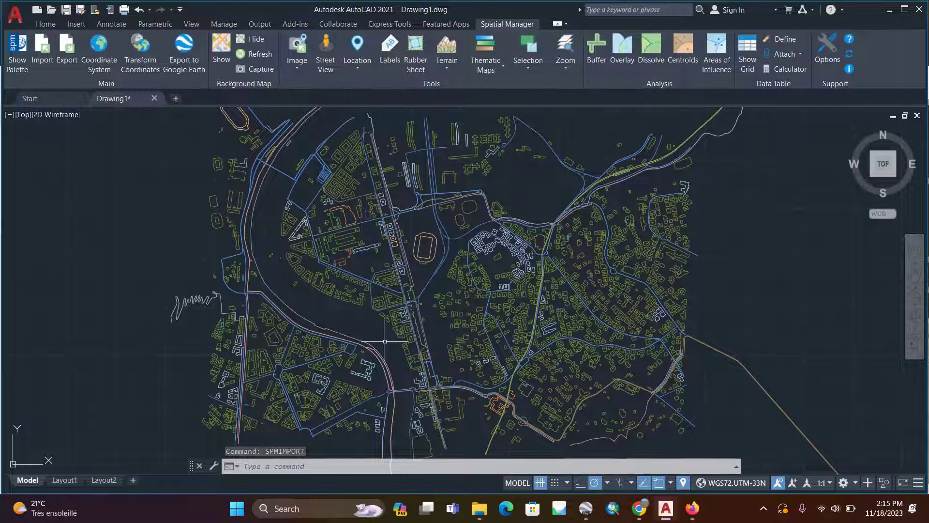
# Step: Zoom in and recentre the view on the stadium area, then bring up the Home ribbon
pyautogui.scroll(2, 426, 344)
pyautogui.scroll(-2, 416, 317)
pyautogui.scroll(2, 389, 236)
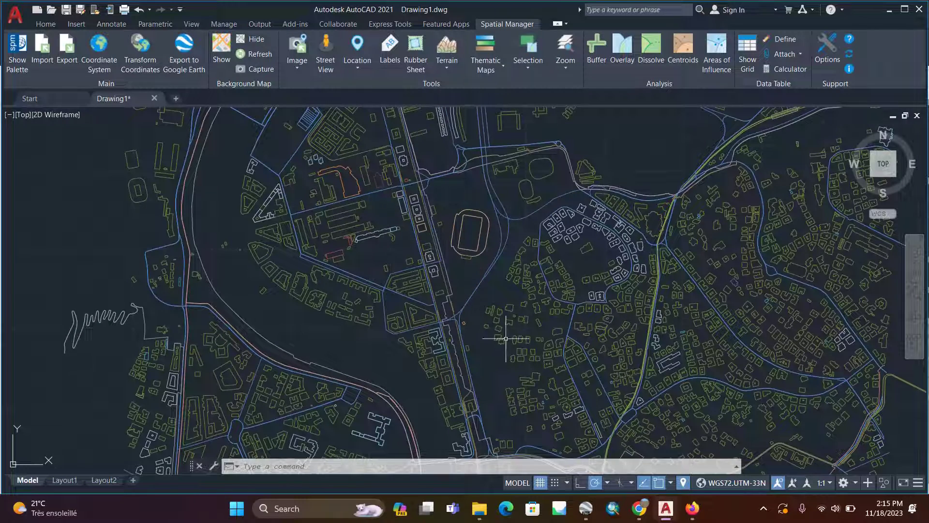
pyautogui.moveTo(500, 356); pyautogui.dragTo(487, 323, button='middle')
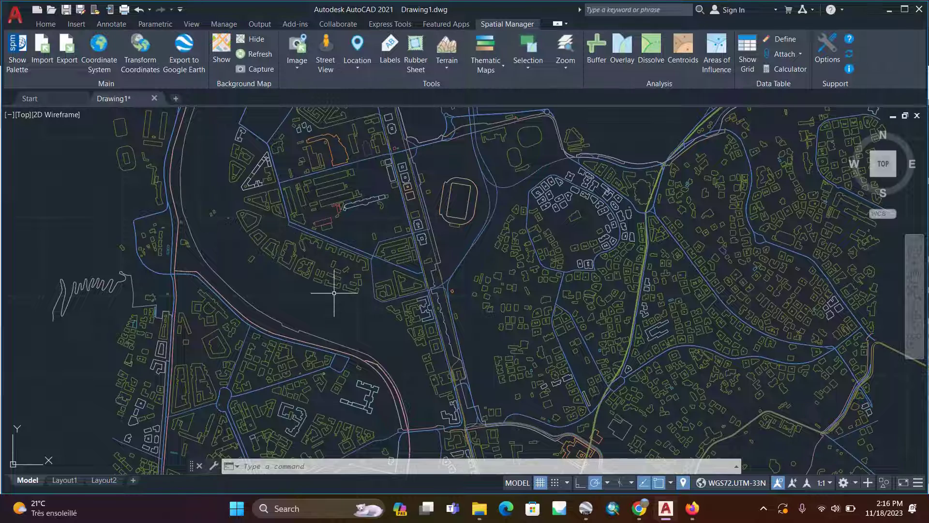
pyautogui.click(45, 24)
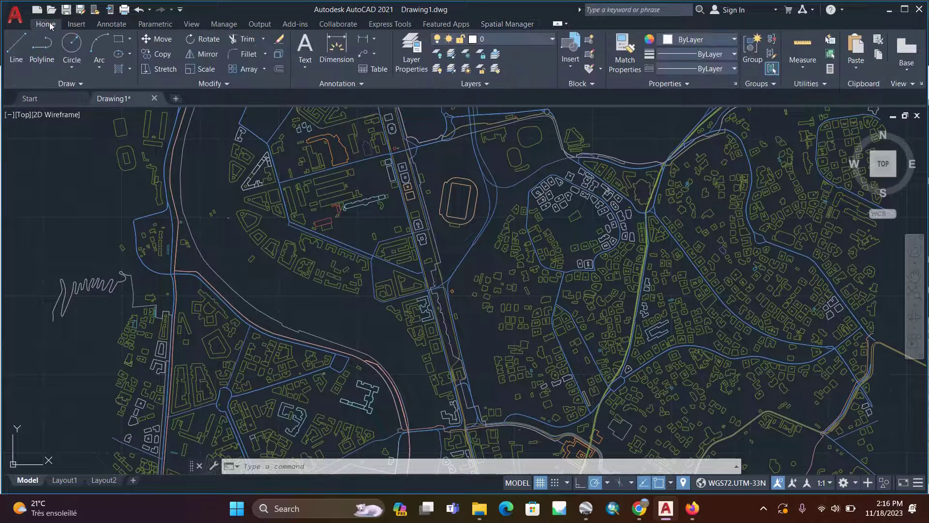
# Step: Browse the Layers dropdown to review the imported per-type layers, from apartments to university
pyautogui.click(546, 39)
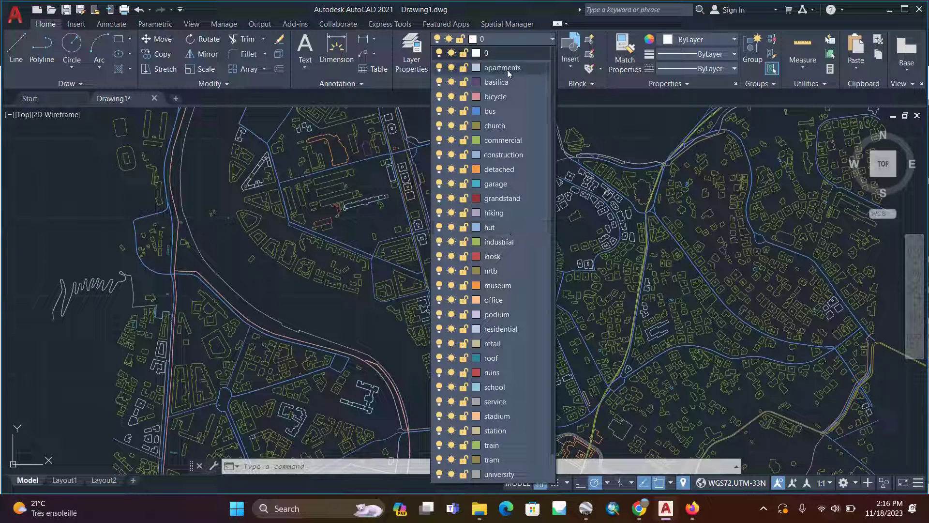
pyautogui.scroll(-1, 507, 69)
pyautogui.scroll(1, 533, 266)
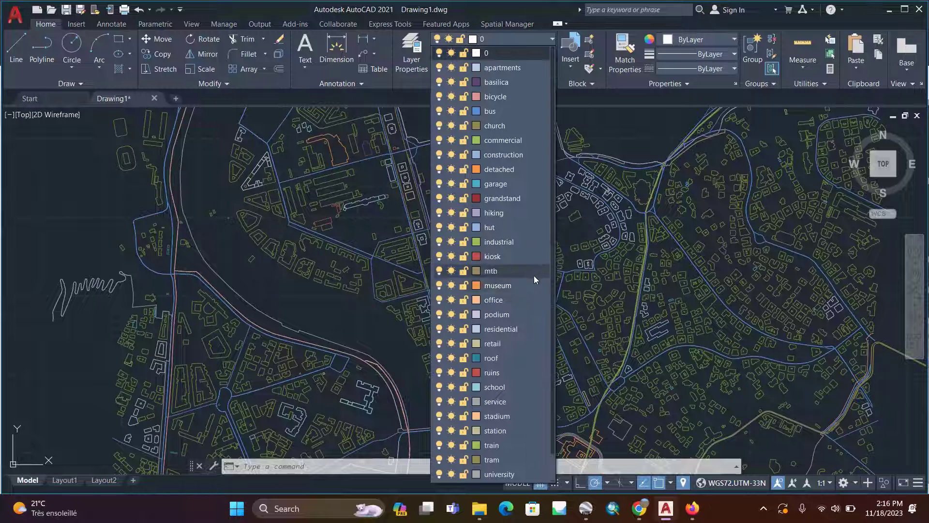
pyautogui.scroll(-1, 533, 290)
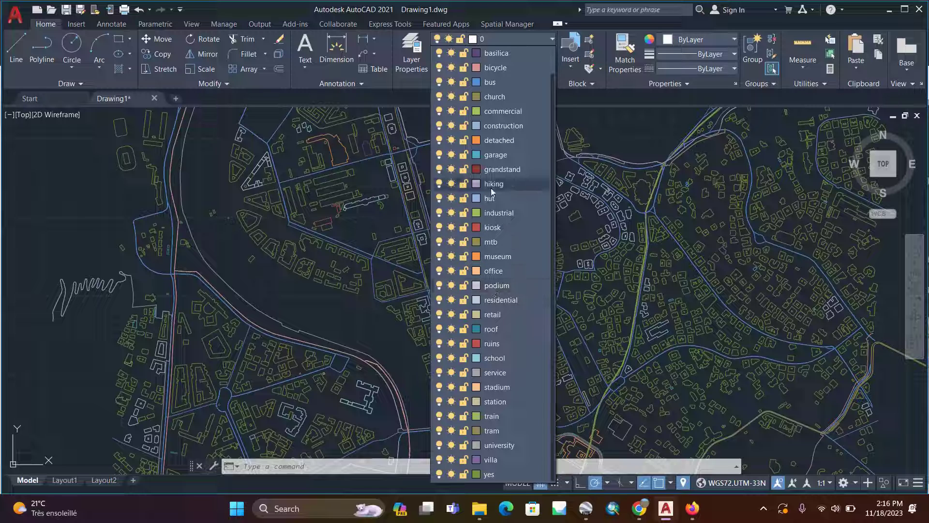
pyautogui.scroll(1, 497, 166)
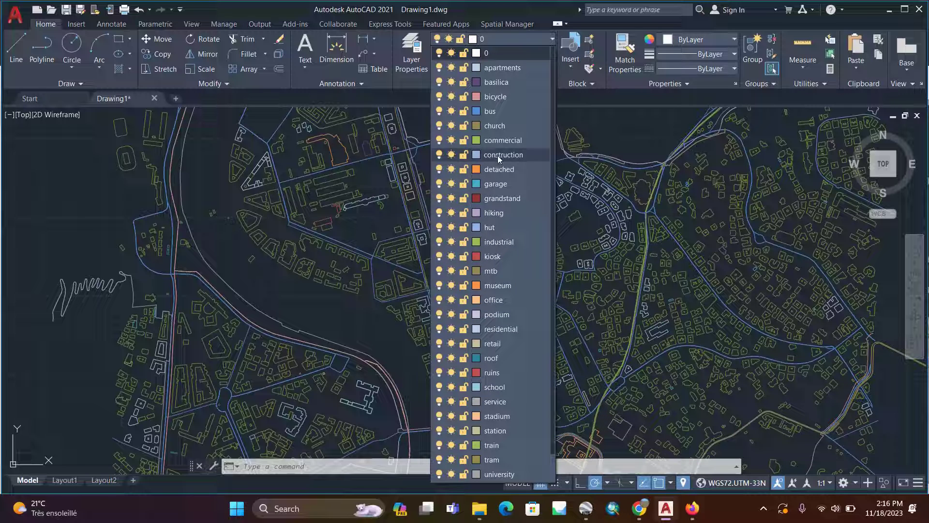